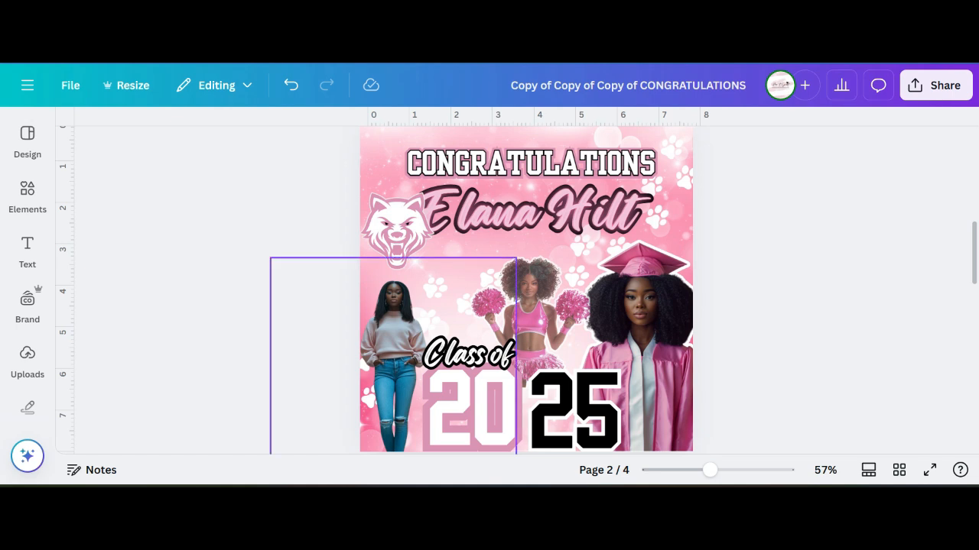
Select the bokeh overlay across the upper half of the page 3 flyer and show the page's layers.
left_click(393, 355)
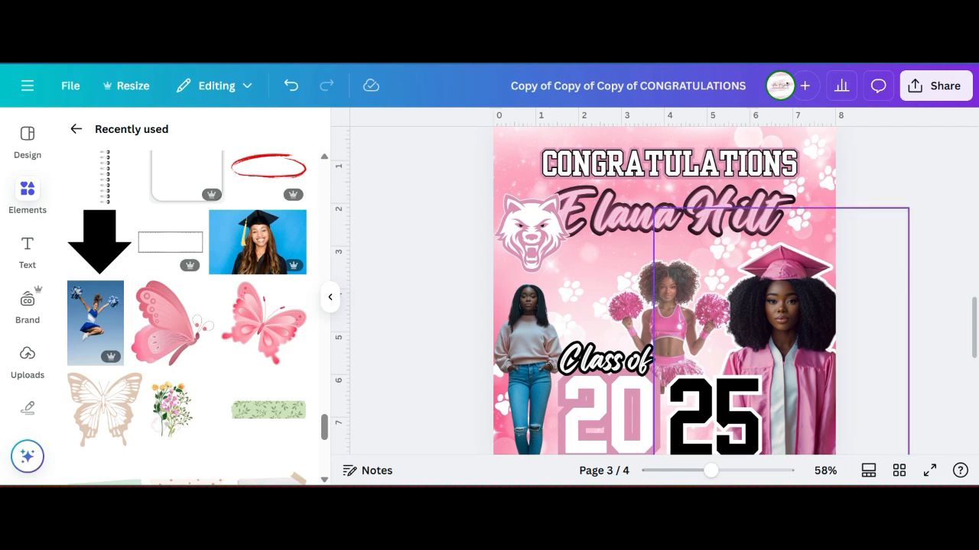
left_click(642, 249)
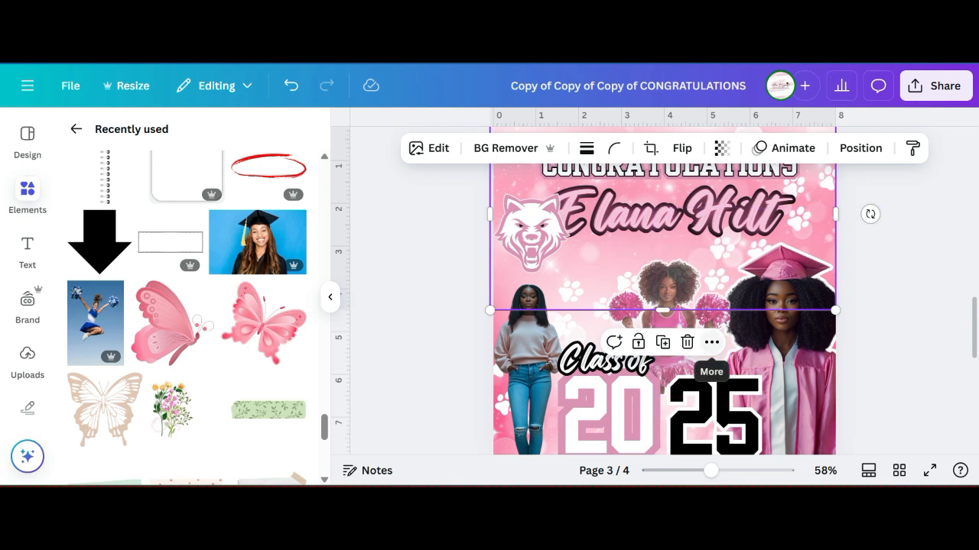
left_click(711, 341)
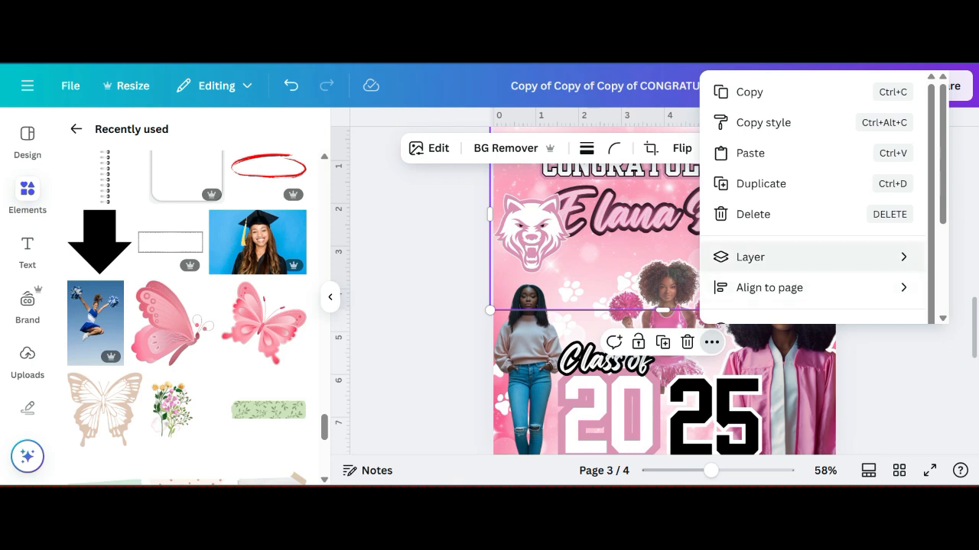
mouse_move(810, 257)
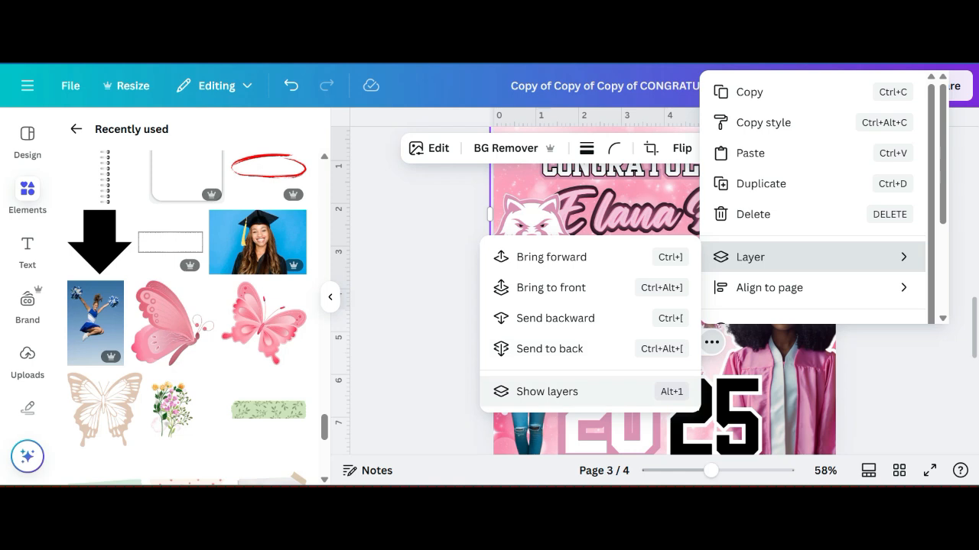
left_click(547, 392)
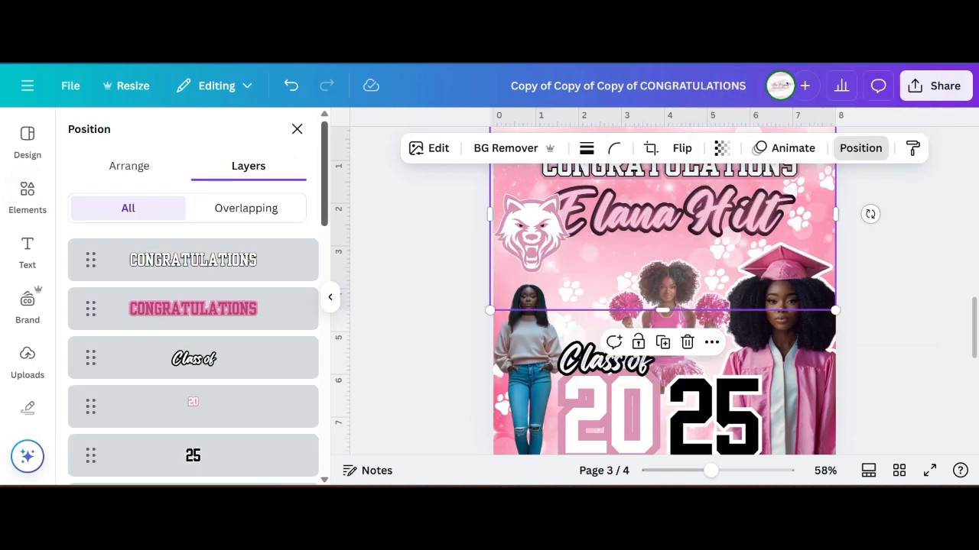
Examine the flyer's layer order, from the headline and name text through the photos to the background sparkles.
scroll(193, 344, "down", 7)
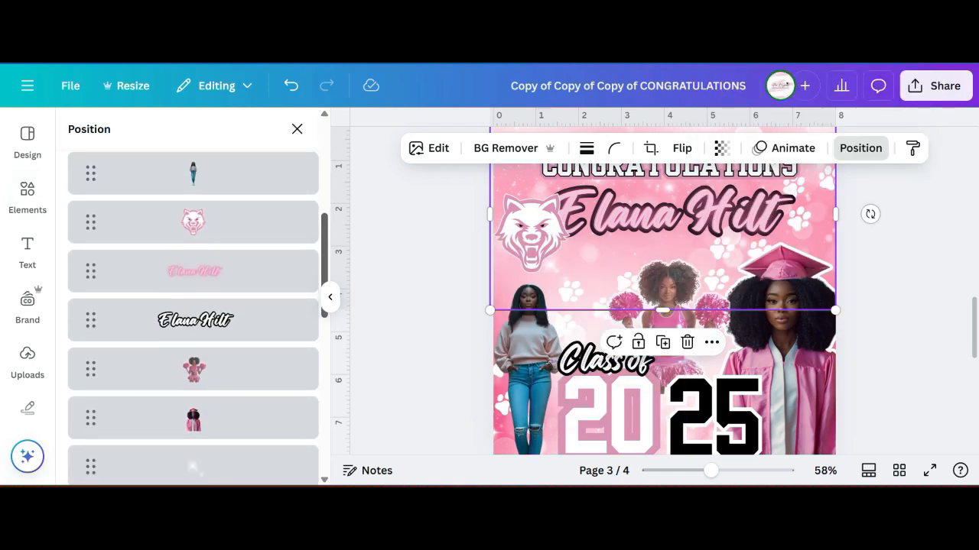
scroll(193, 344, "down", 4)
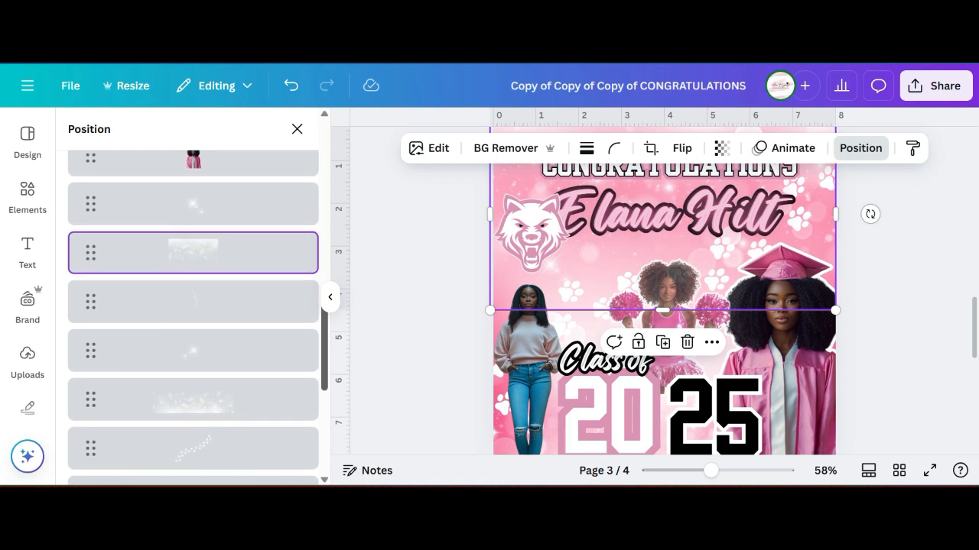
scroll(192, 344, "up", 1)
scroll(192, 317, "up", 1)
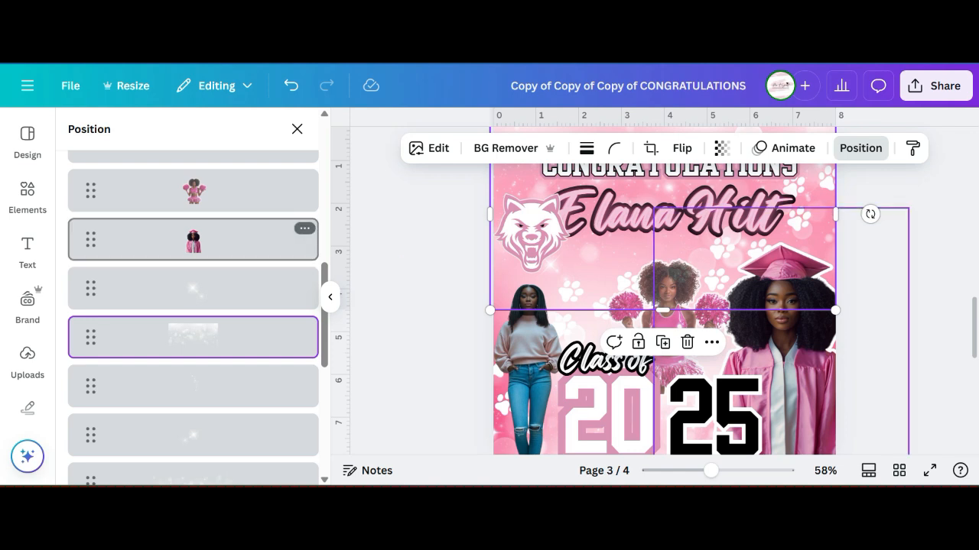
scroll(193, 253, "up", 2)
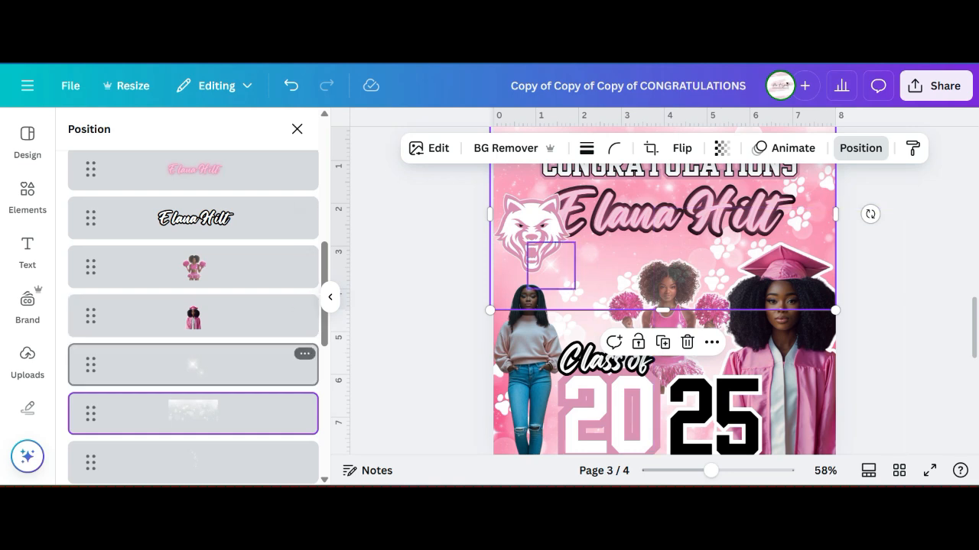
scroll(193, 314, "down", 5)
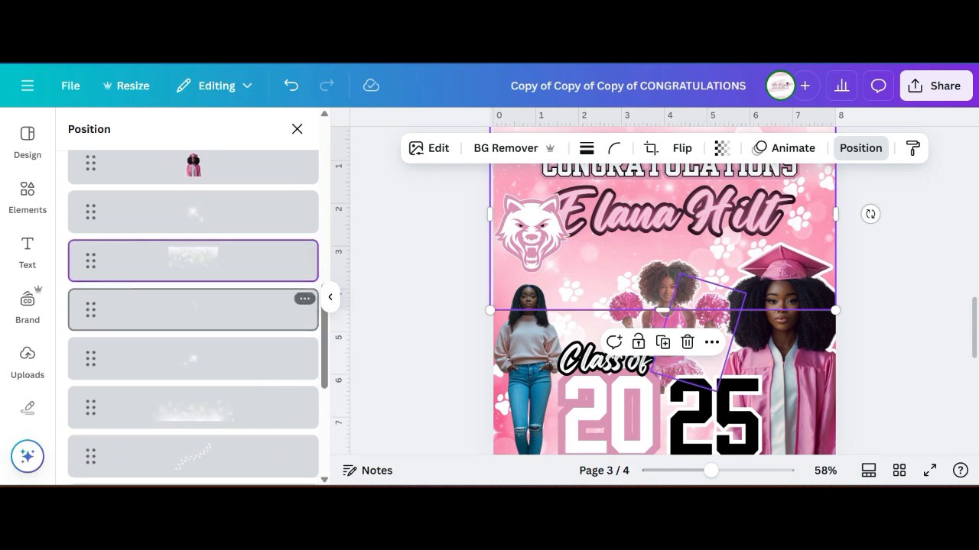
scroll(193, 314, "down", 3)
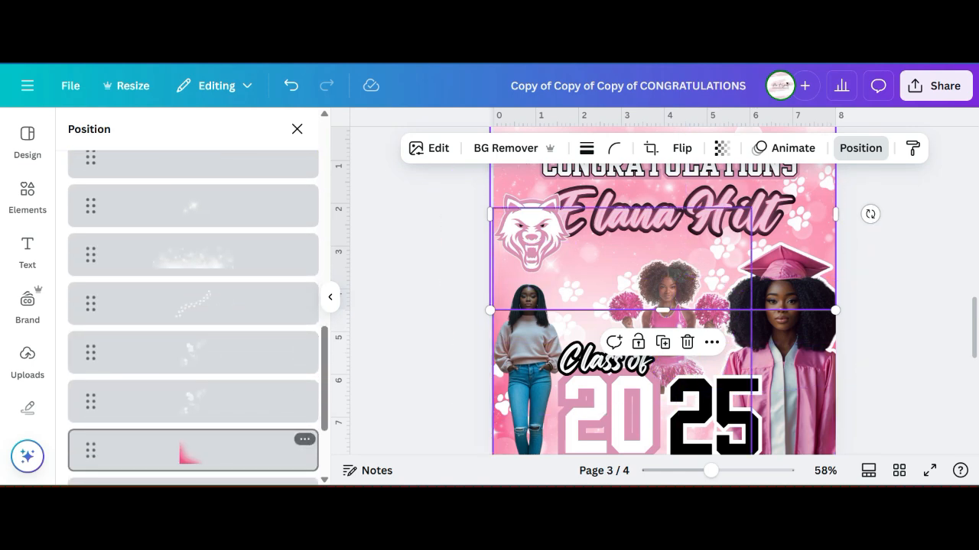
scroll(192, 313, "up", 6)
scroll(192, 313, "up", 2)
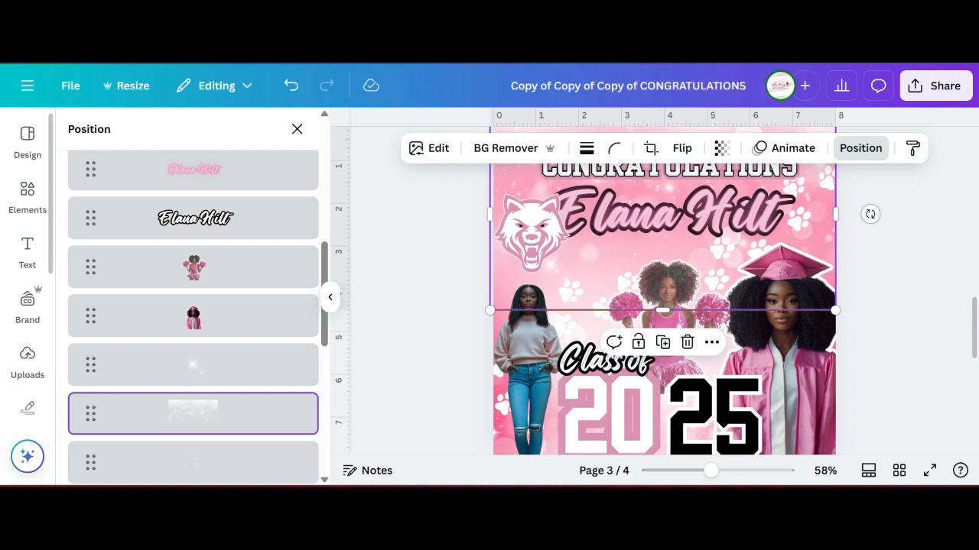
Add the recently used photo of the smiling graduate on a blue backdrop to the flyer and remove its background.
left_click(28, 195)
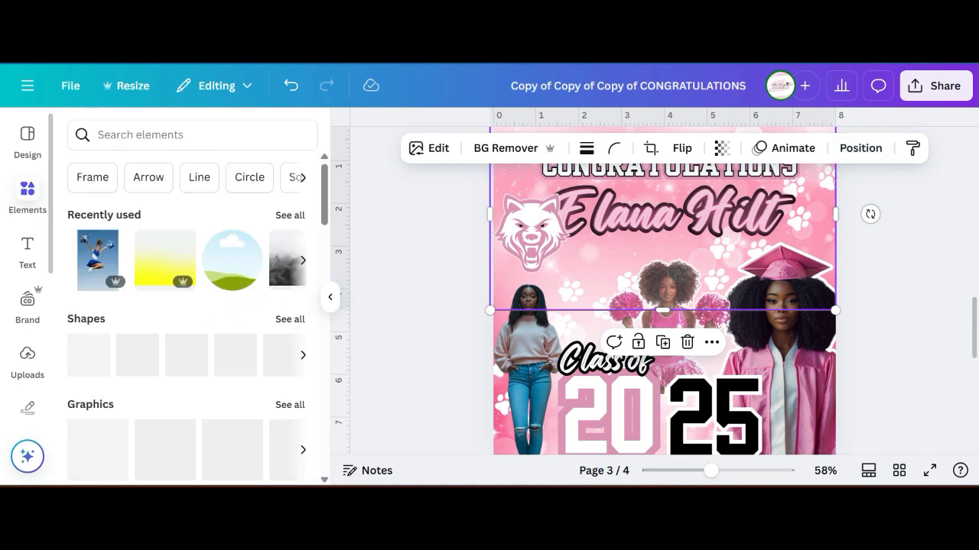
left_click(290, 215)
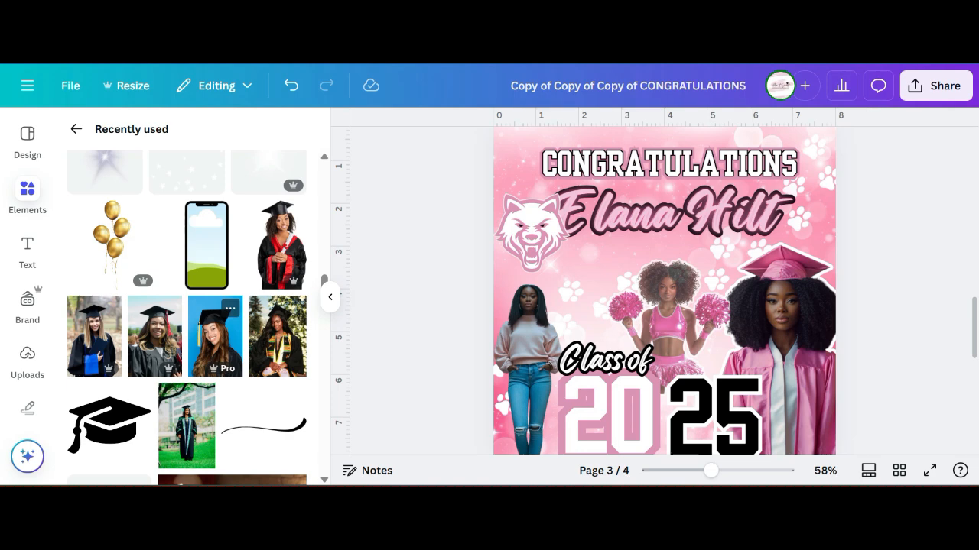
left_click(212, 340)
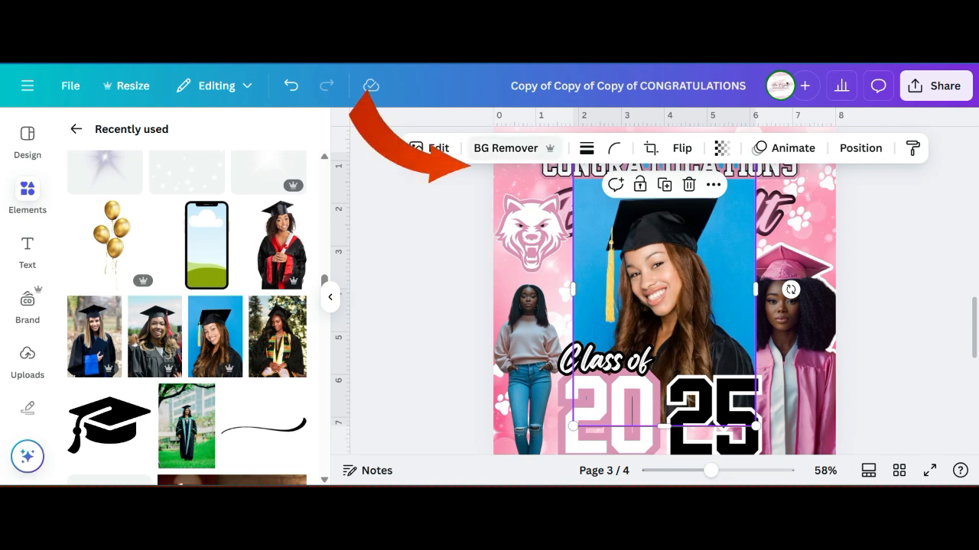
left_click(514, 148)
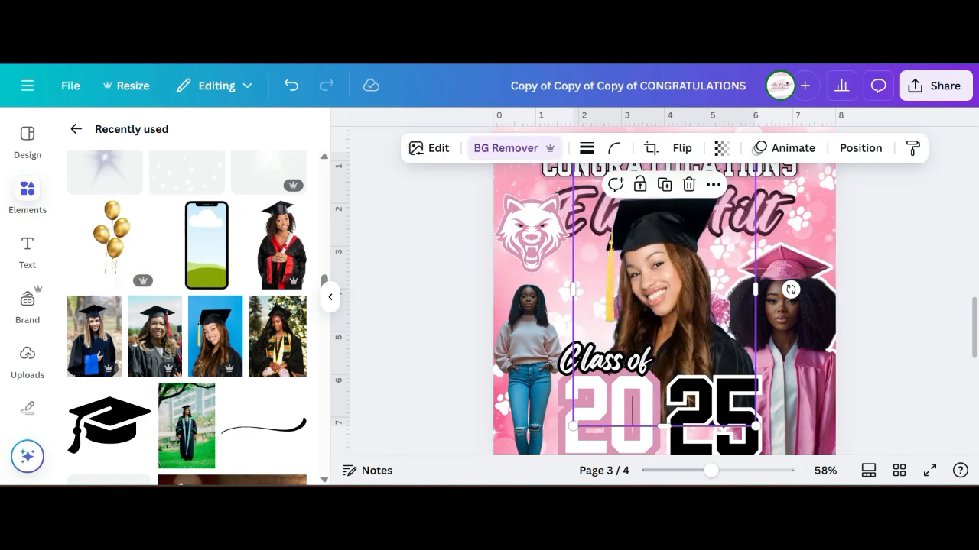
Reorder the layers so the new graduate photo sits directly below the cheerleader and above the pink-gown graduate.
left_click(799, 218)
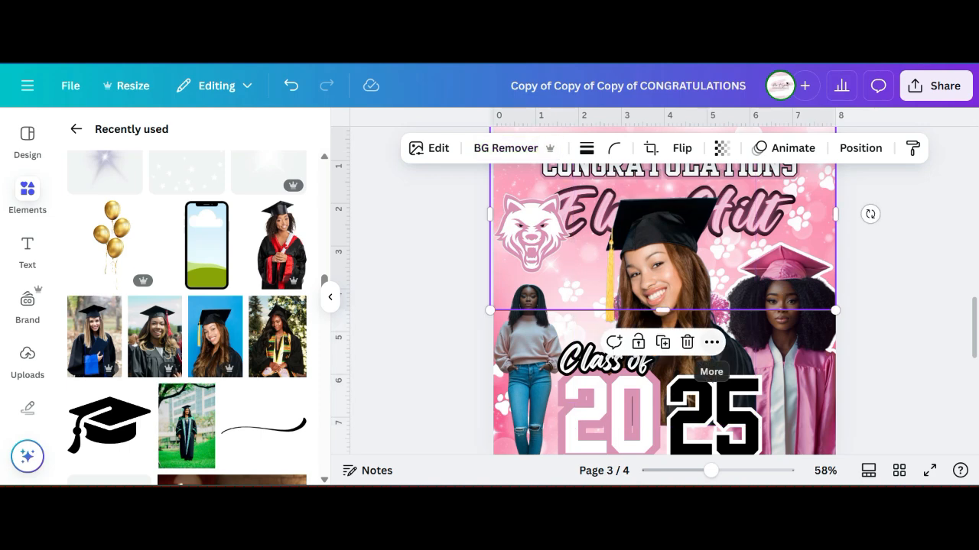
left_click(711, 342)
mouse_move(749, 257)
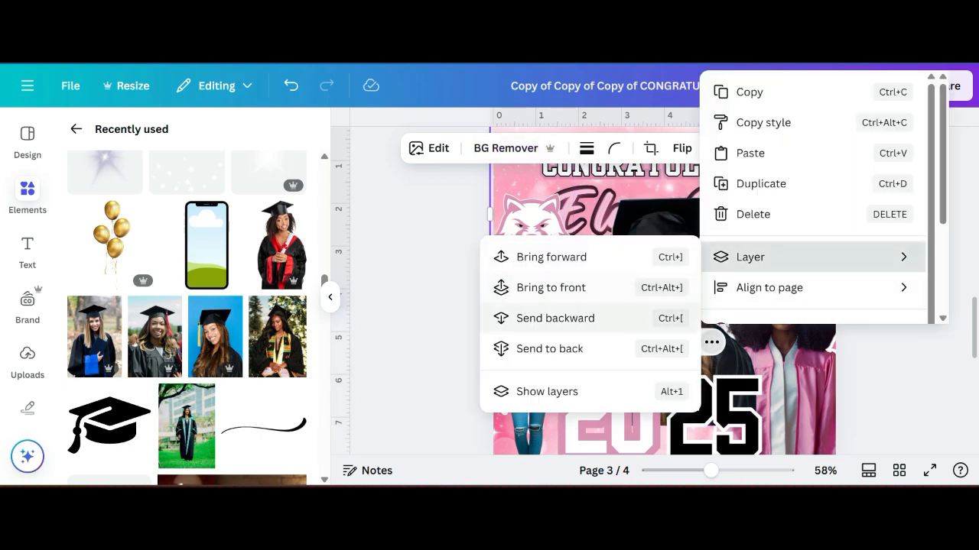
left_click(546, 392)
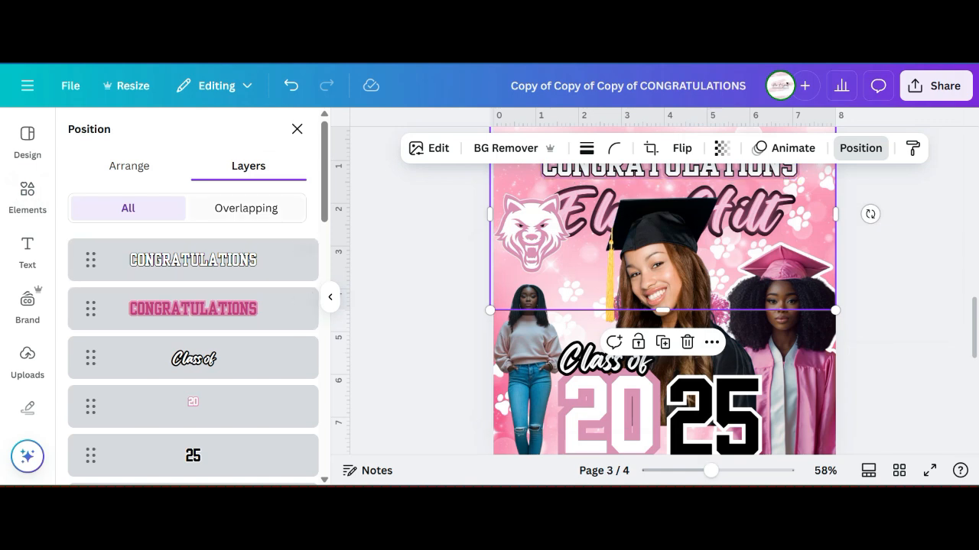
left_click_drag(324, 180, 324, 257)
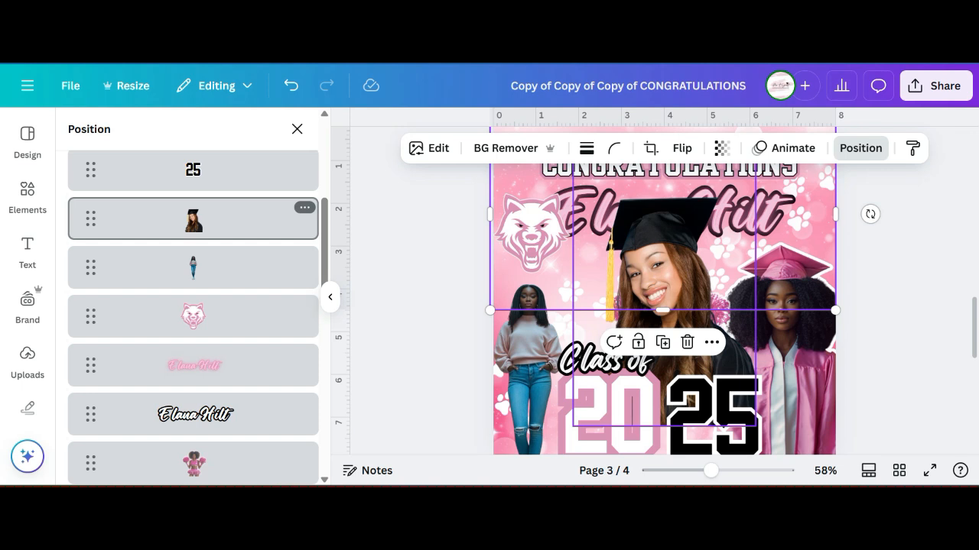
left_click_drag(193, 219, 194, 365)
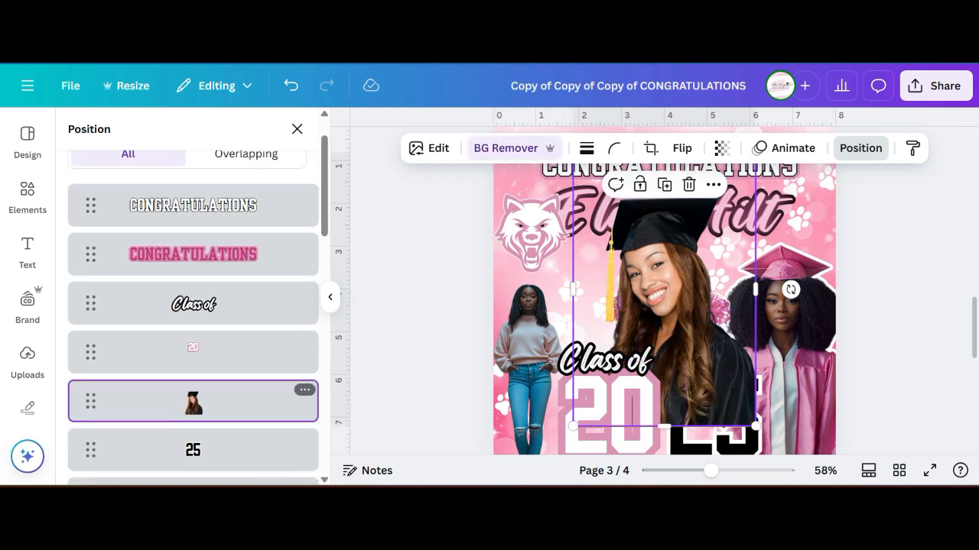
left_click_drag(193, 401, 200, 317)
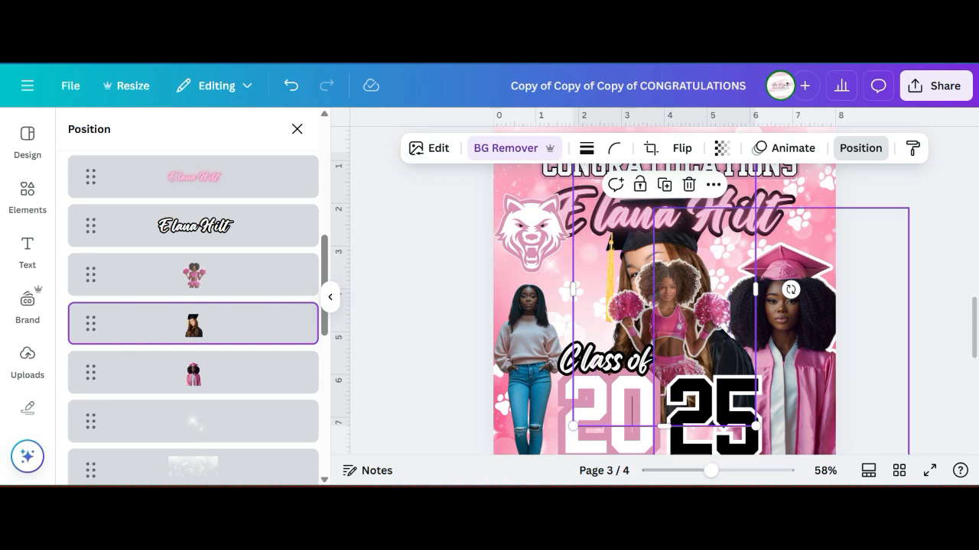
Delete the photo of the graduate in the pink cap and gown from the flyer.
left_click(795, 347)
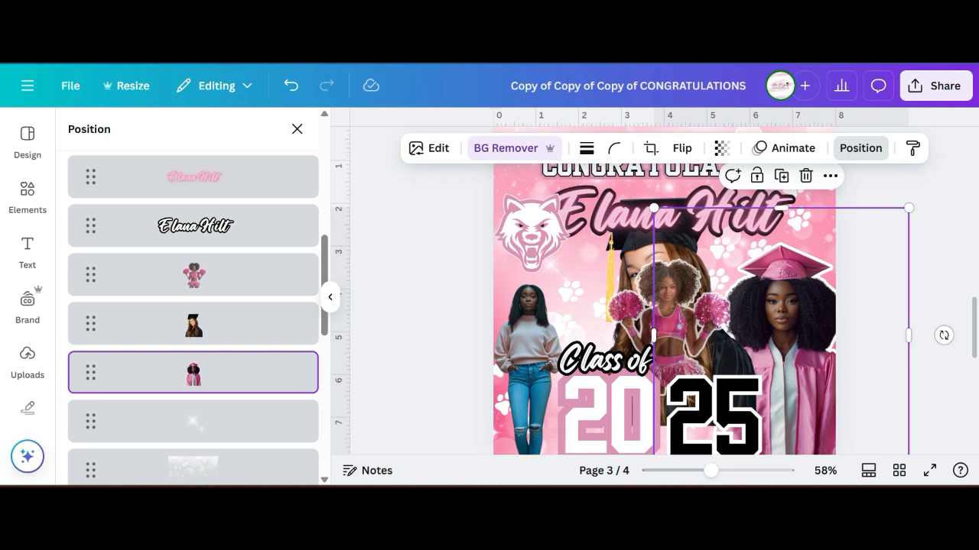
right_click(802, 336)
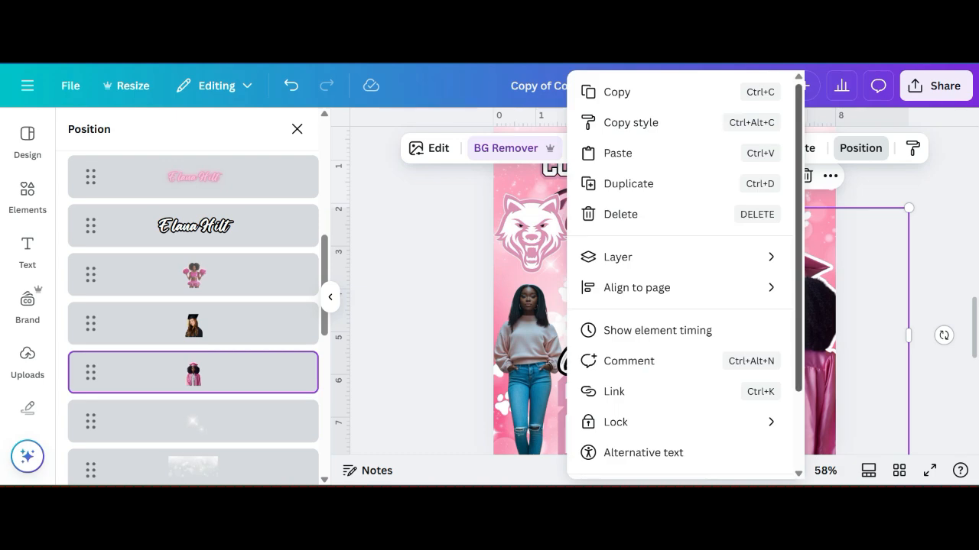
left_click(620, 214)
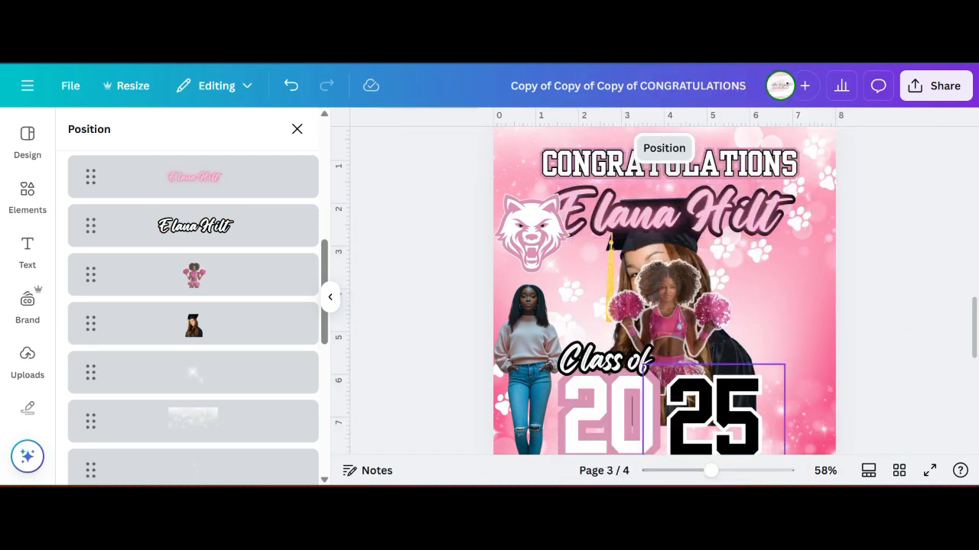
Move the new graduate photo to the flyer's right side, beside the cheerleader and behind the 25.
left_click(736, 358)
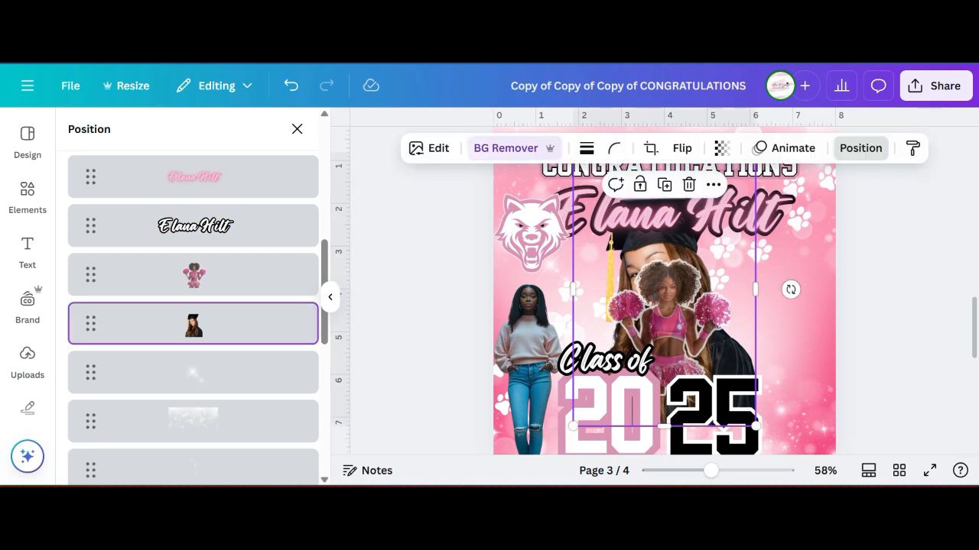
left_click_drag(736, 358, 841, 392)
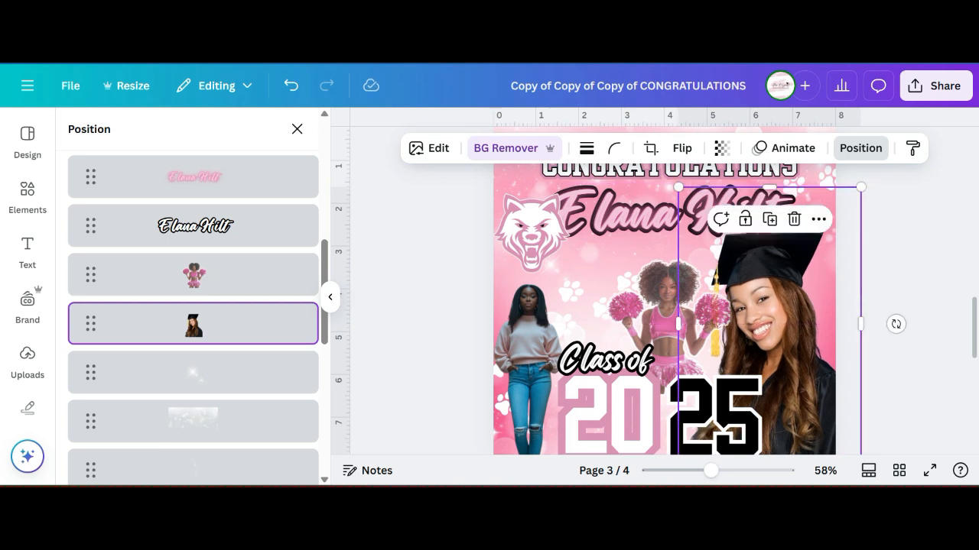
right_click(772, 329)
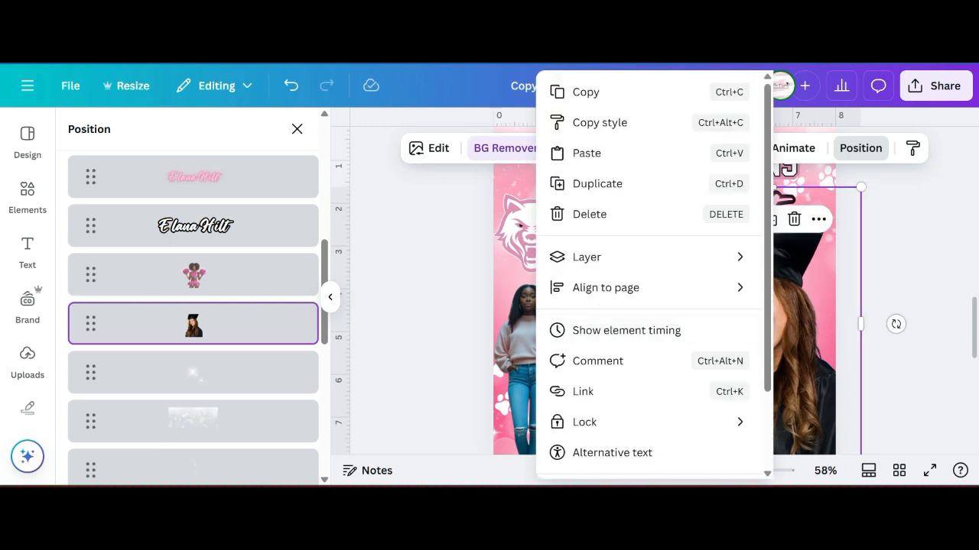
key("Escape")
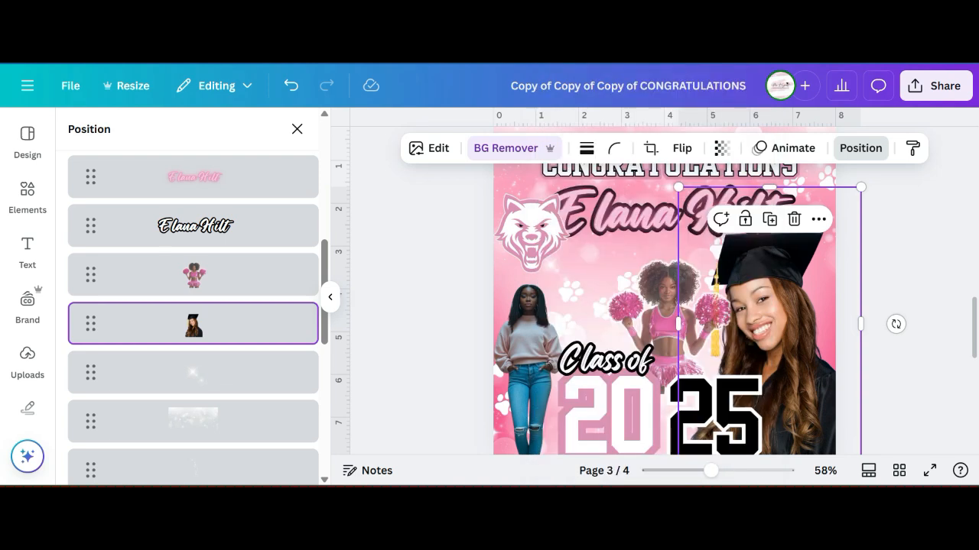
Apply the Outline shadow effect to the new graduate photo.
left_click(297, 129)
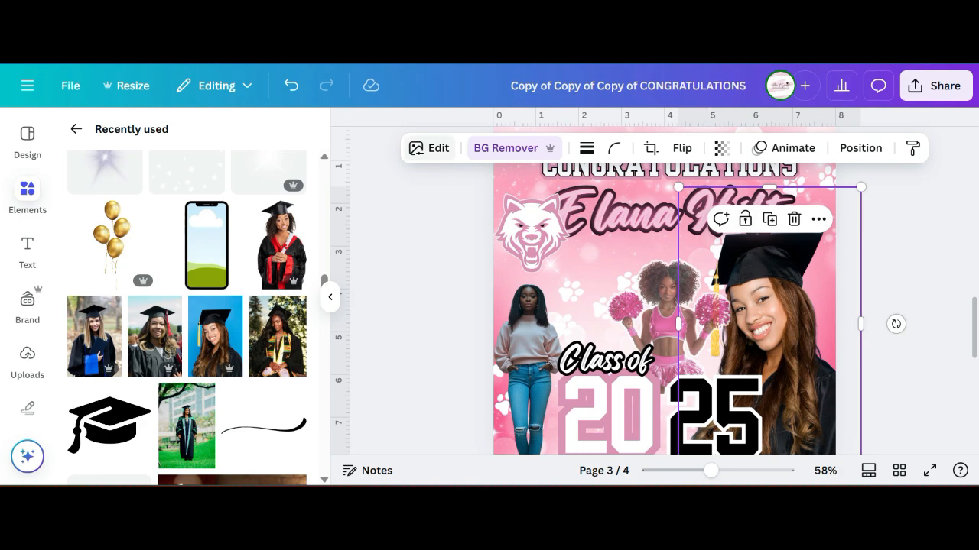
left_click(430, 147)
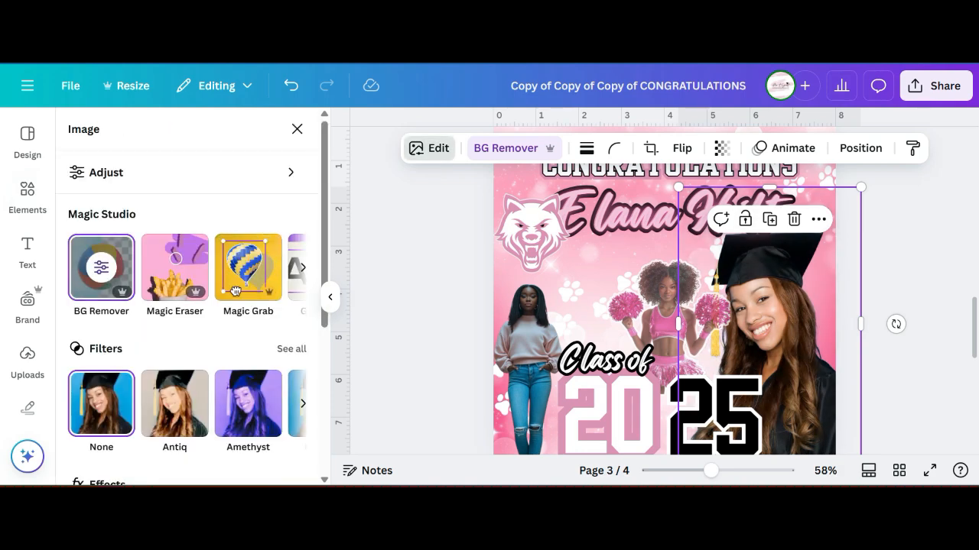
scroll(235, 291, "down", 5)
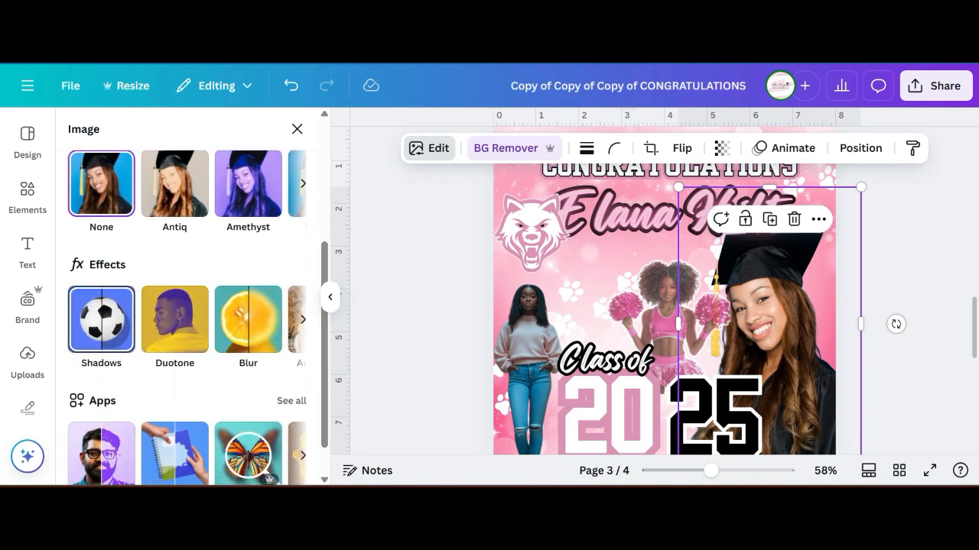
scroll(236, 214, "up", 3)
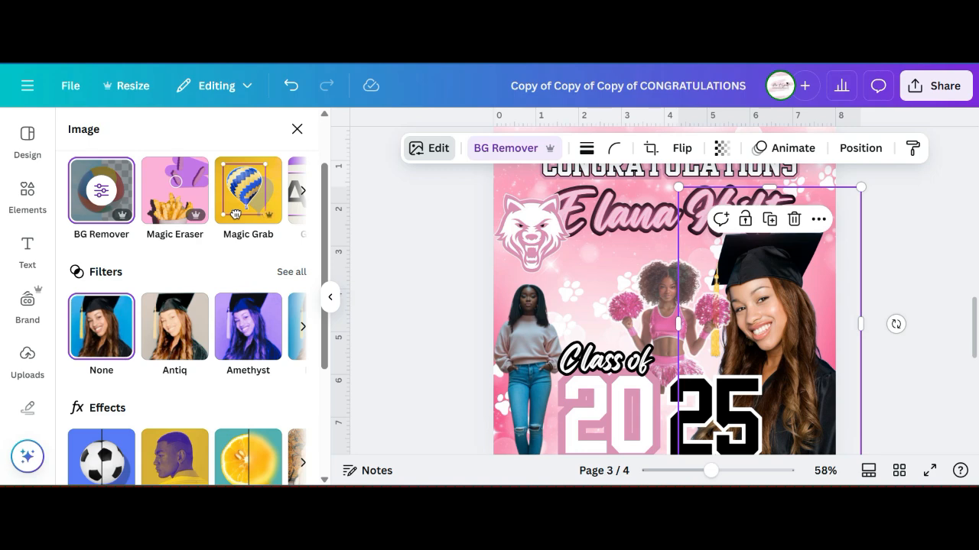
scroll(235, 214, "down", 2)
left_click(101, 386)
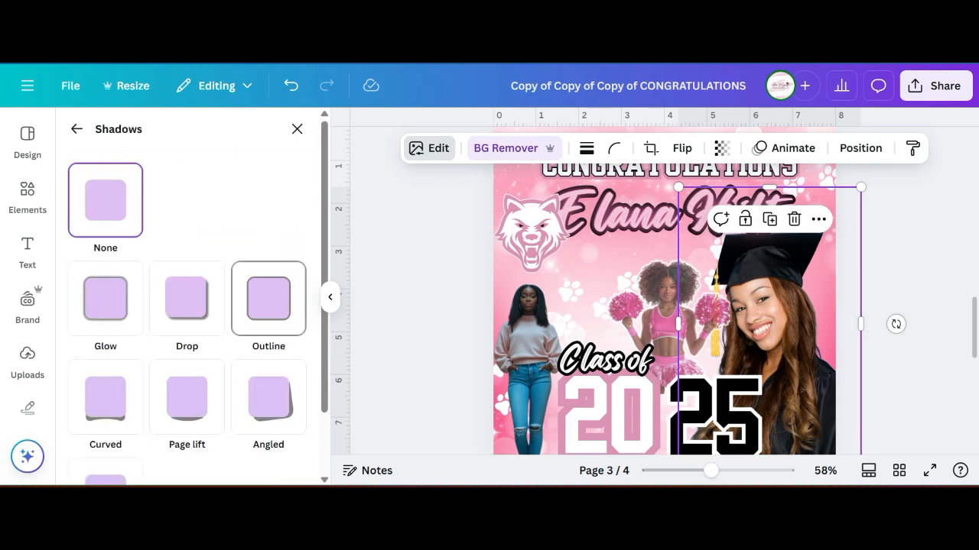
left_click(268, 298)
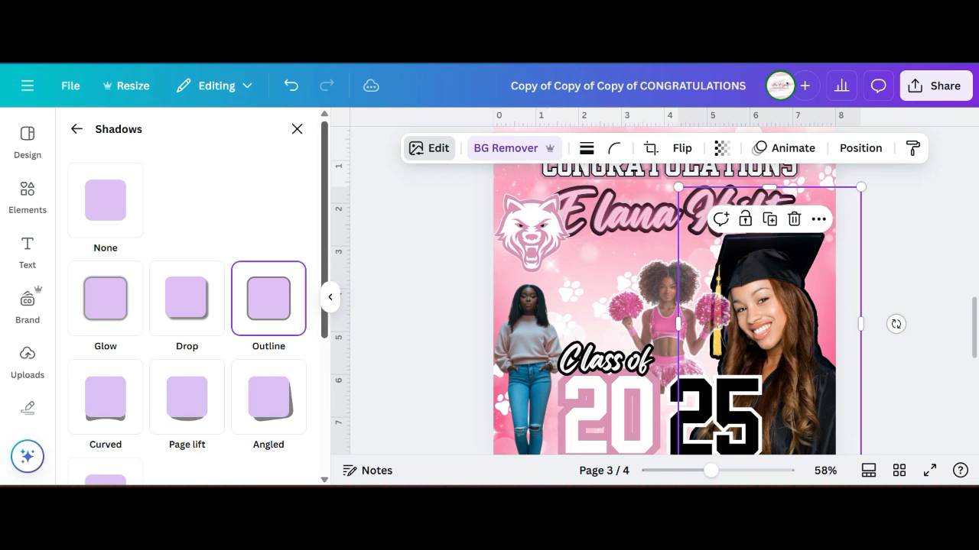
Color the graduate photo's outline white (#FFFFFF) and set its size to 28.
scroll(187, 306, "down", 3)
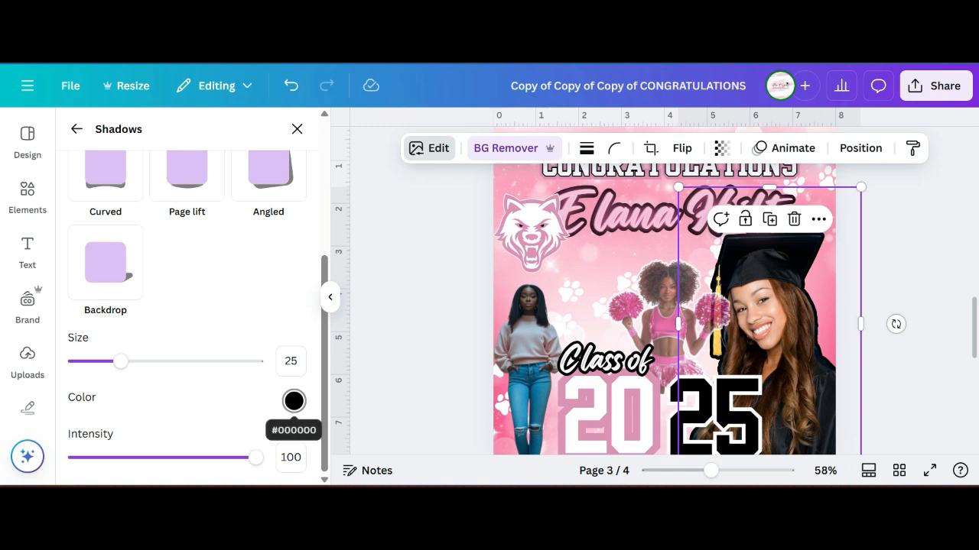
left_click(293, 401)
left_click_drag(298, 314, 296, 222)
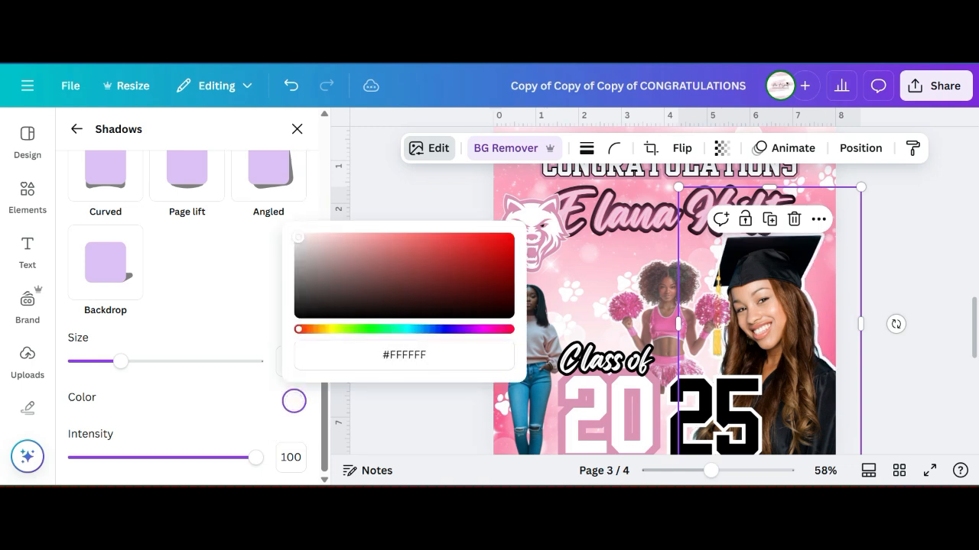
key("Escape")
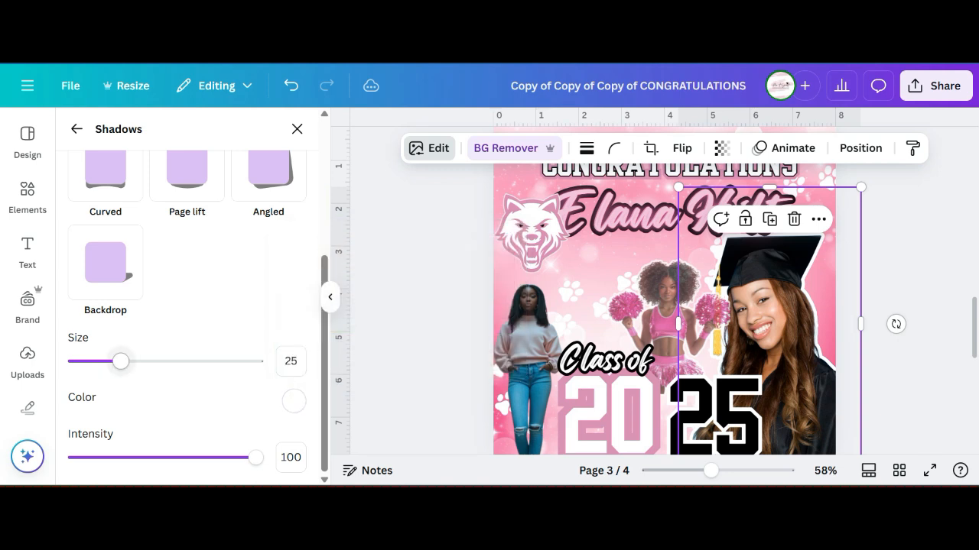
mouse_move(121, 361)
left_mouse_down()
mouse_move(151, 361)
mouse_move(125, 361)
left_mouse_up()
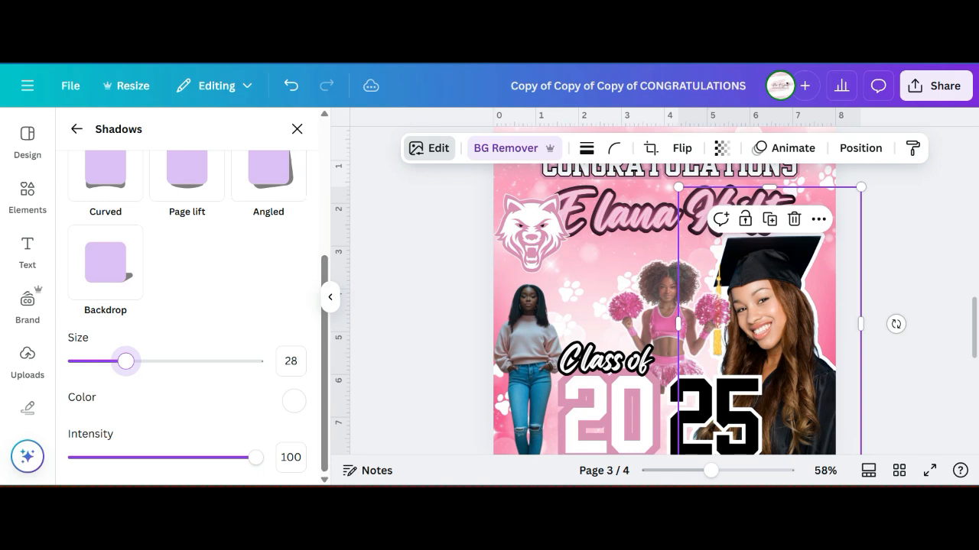
left_click(860, 148)
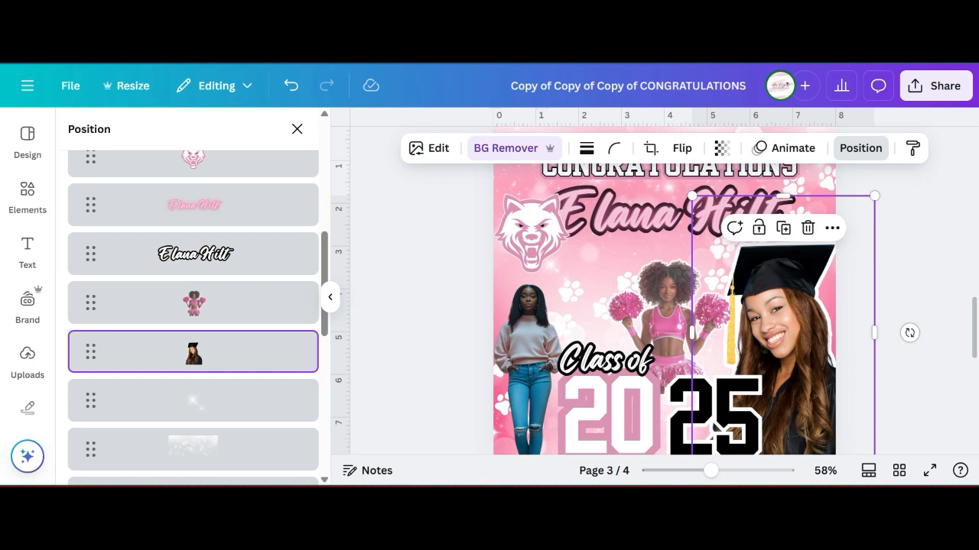
Add the recently used blue cheerleader photo, remove its background, and move it down over the pink cheerleader.
left_click(28, 191)
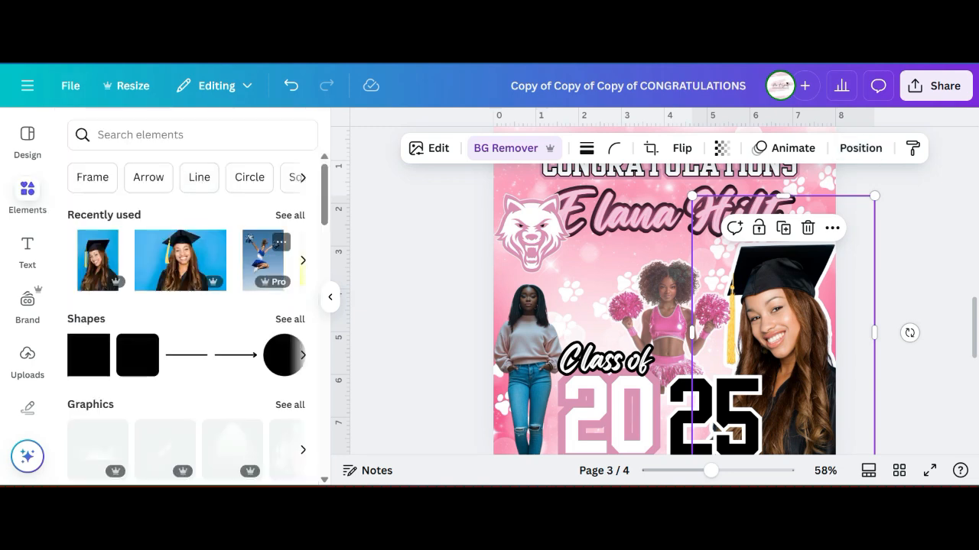
left_click(262, 259)
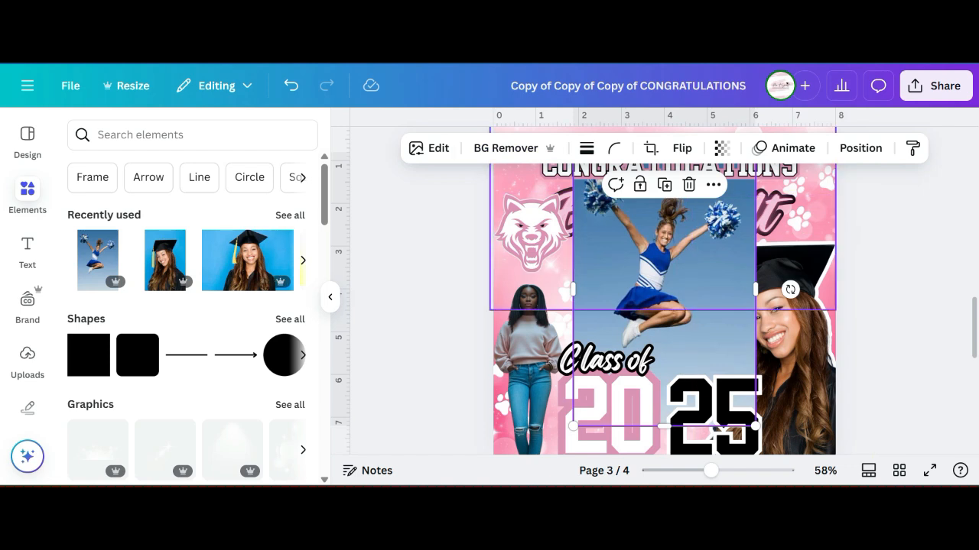
left_click(505, 147)
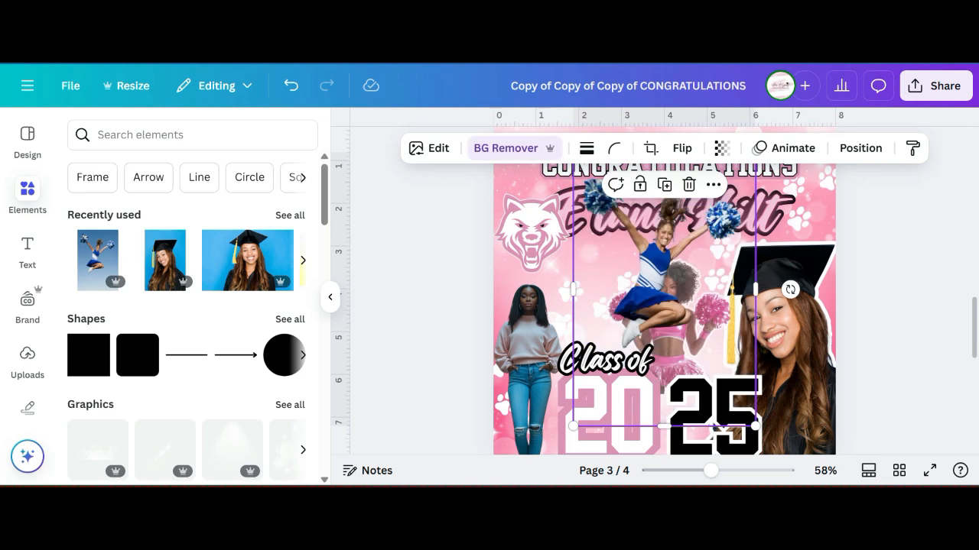
left_click_drag(664, 289, 663, 324)
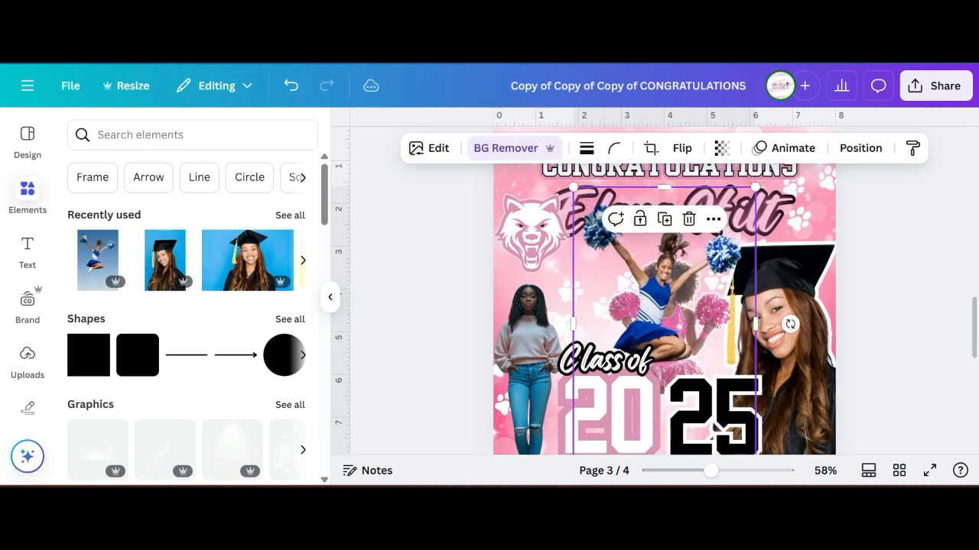
Reorder the layers so the blue cheerleader sits directly below the pink cheerleader and above the graduate photo.
left_click(714, 219)
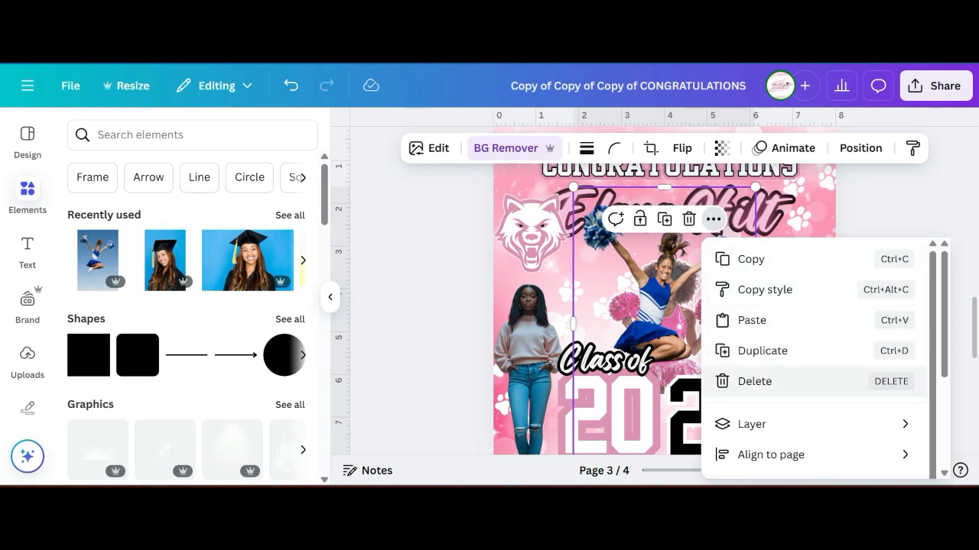
mouse_move(752, 423)
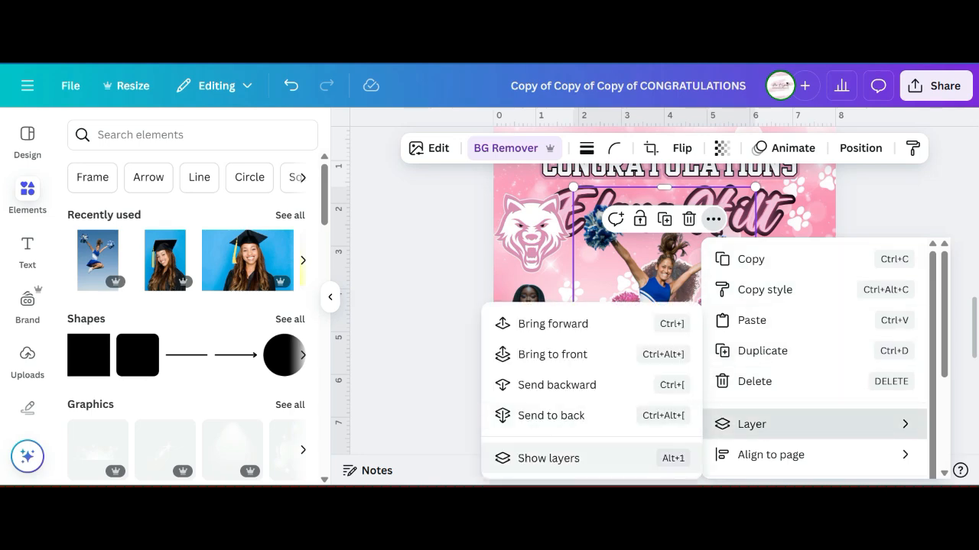
left_click(535, 458)
scroll(301, 345, "down", 3)
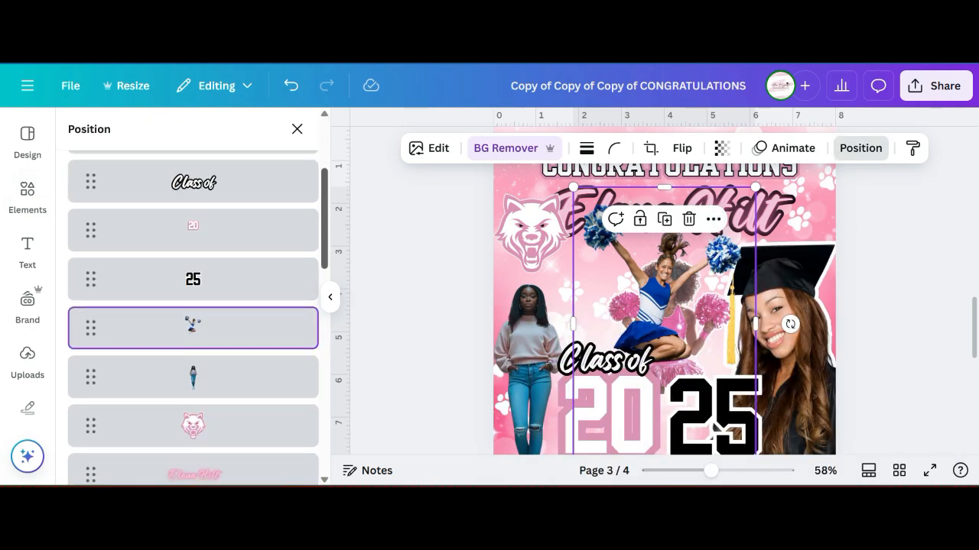
left_click_drag(325, 220, 325, 242)
left_click_drag(222, 246, 245, 344)
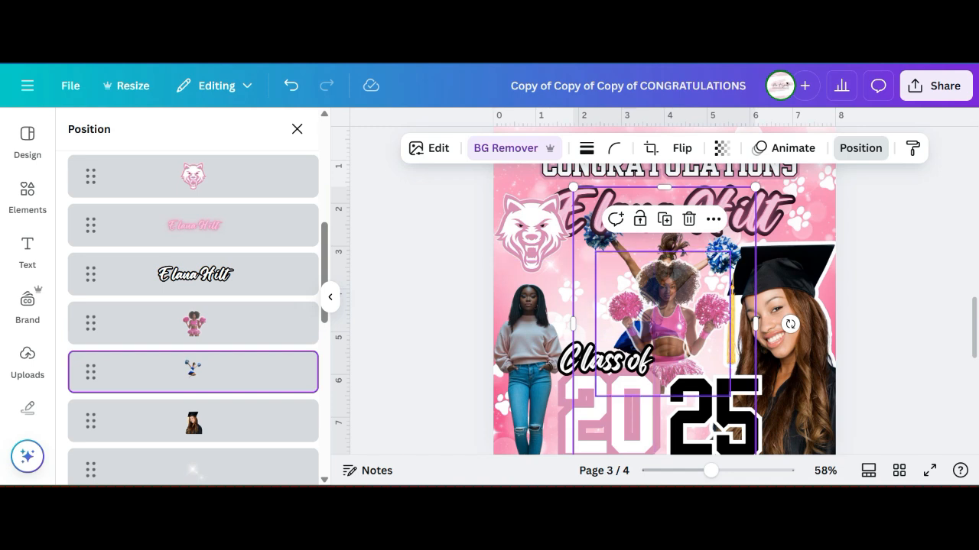
Delete the pink cheerleader photo and move the blue cheerleader down and left behind the Class of text.
left_click(663, 324)
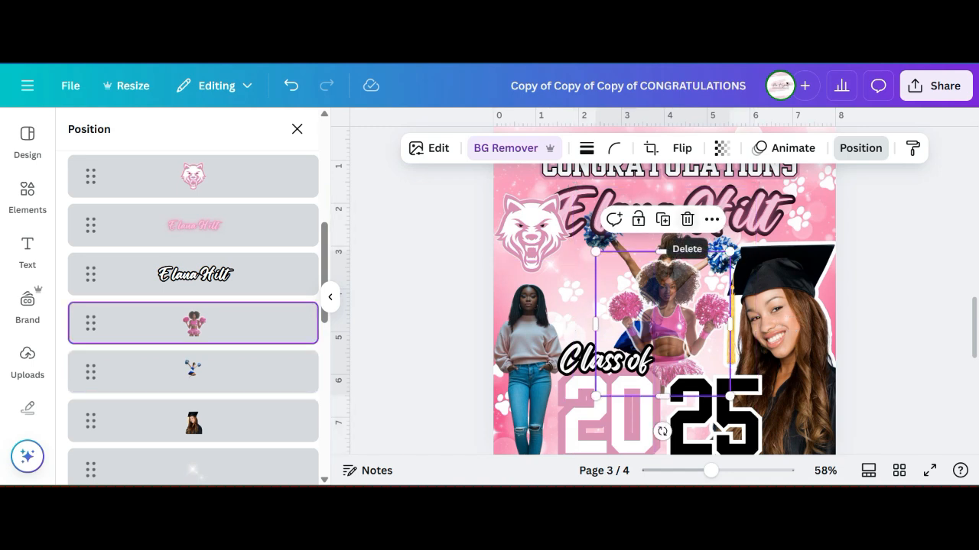
left_click(687, 219)
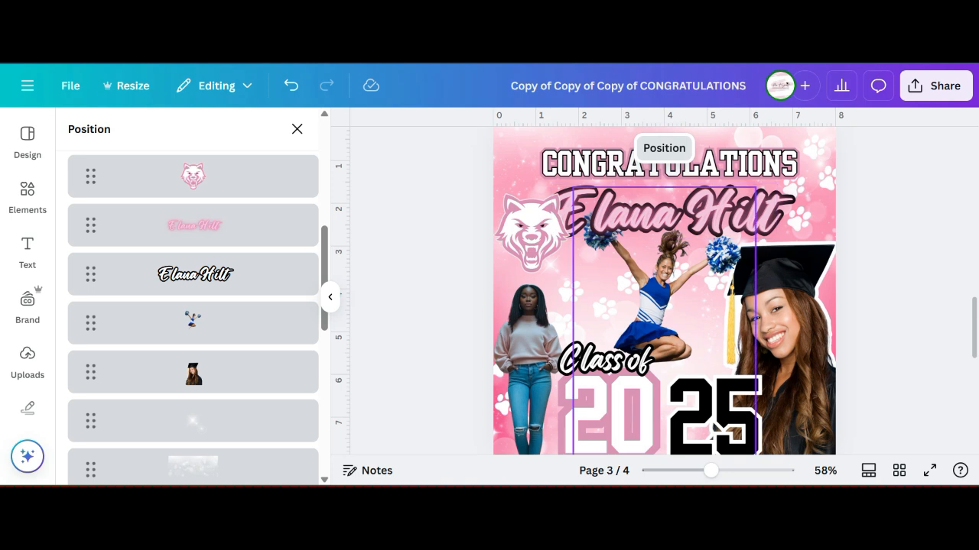
left_click_drag(664, 324, 645, 344)
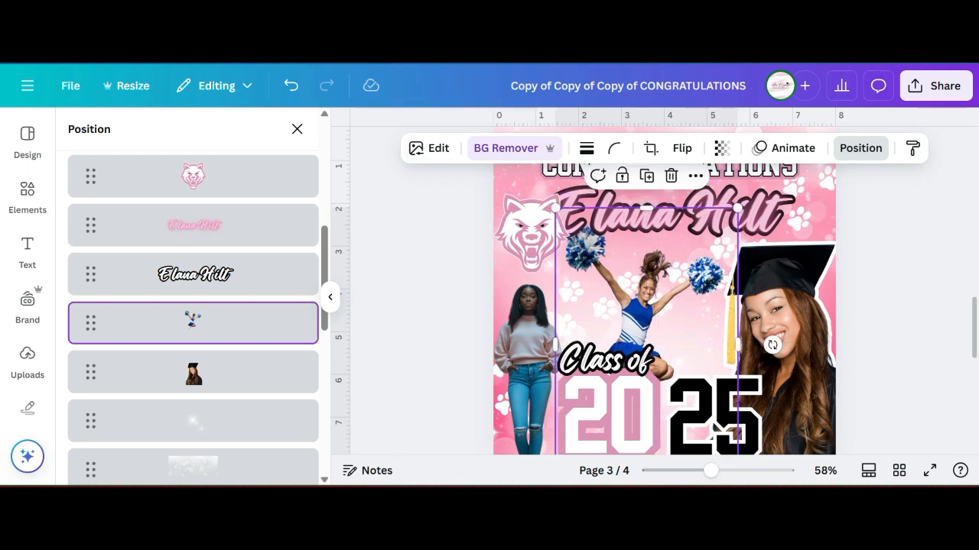
Apply the Outline shadow effect to the blue cheerleader photo and color the outline white (#FFFFFF).
left_click(432, 148)
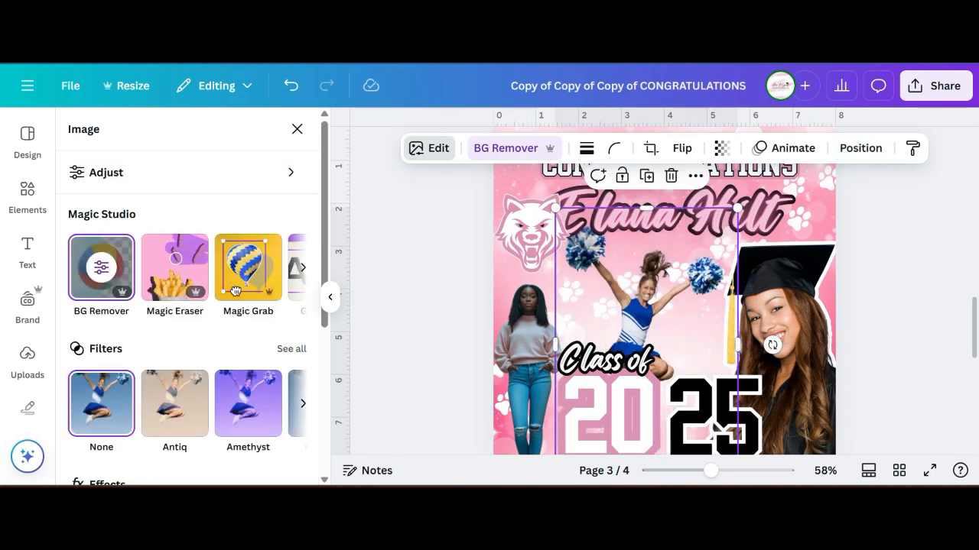
scroll(236, 291, "down", 5)
left_click(96, 313)
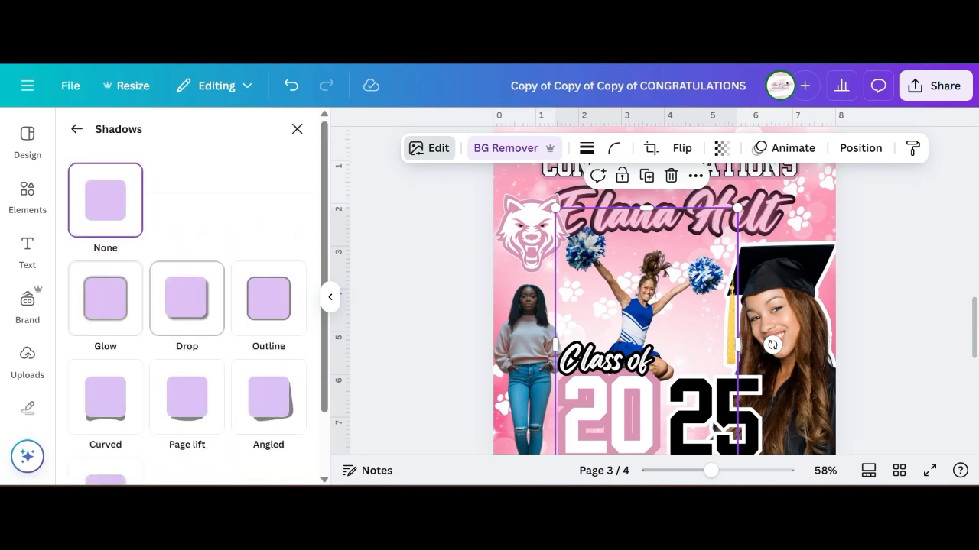
left_click(268, 298)
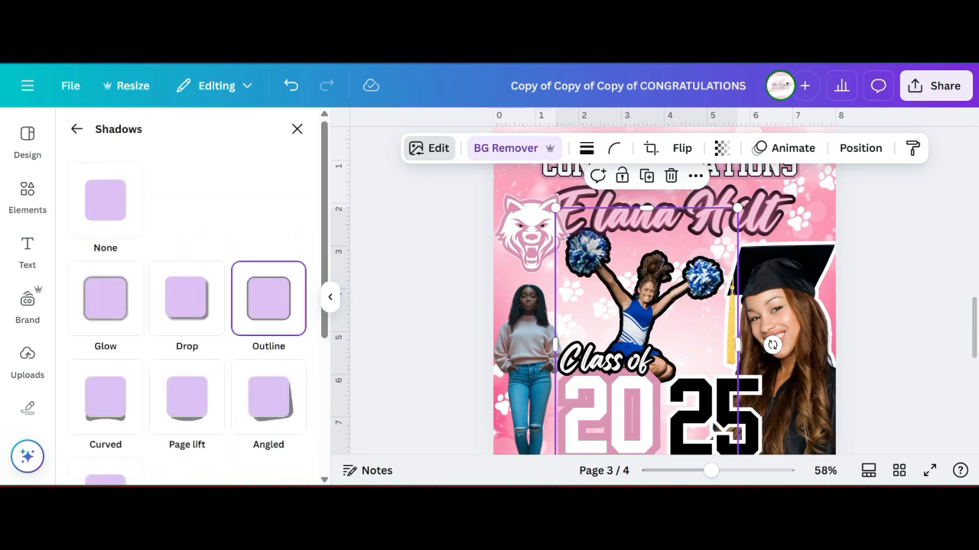
scroll(191, 305, "down", 3)
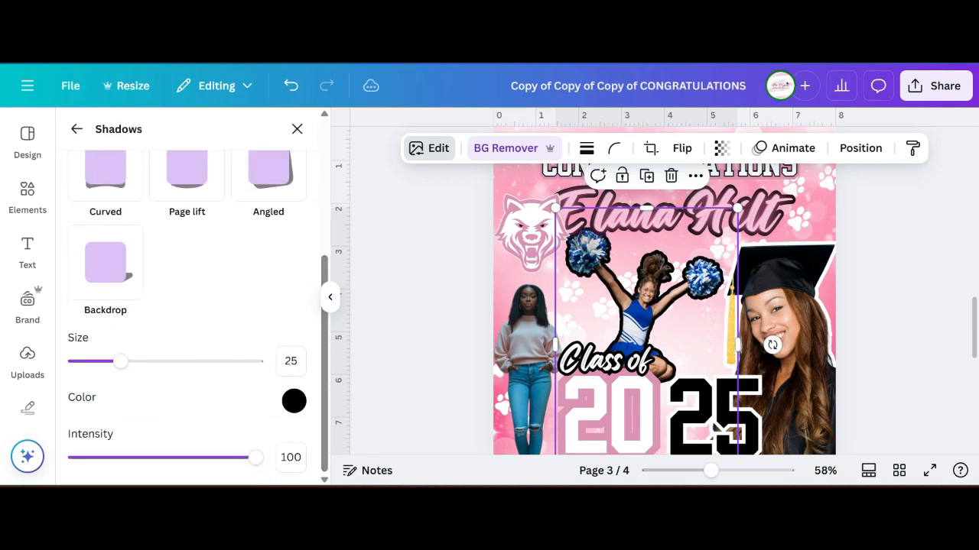
left_click(294, 400)
left_click_drag(298, 314, 298, 237)
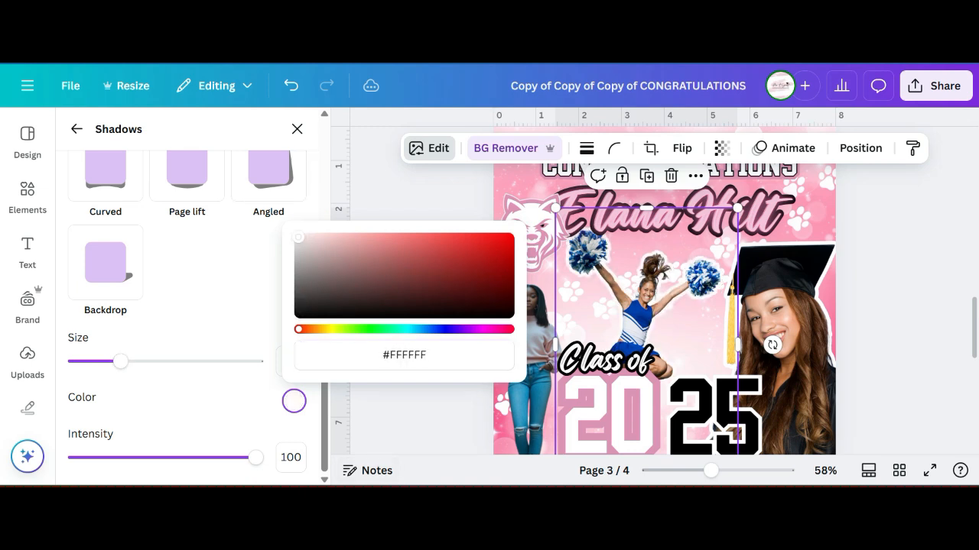
Enlarge the blue cheerleader photo slightly and place it between the woman in jeans and the graduate, behind the Class of text.
left_click_drag(649, 305, 654, 296)
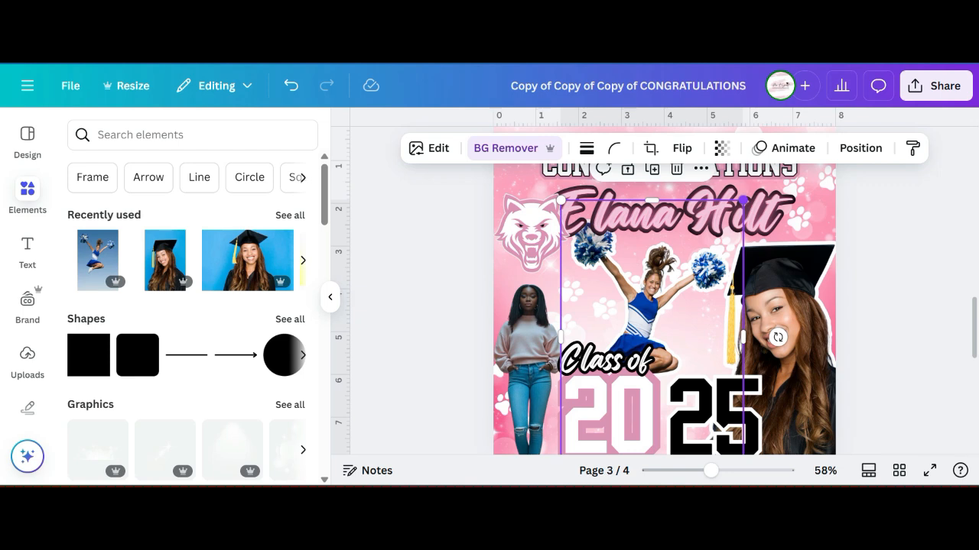
mouse_move(743, 200)
left_mouse_down()
mouse_move(701, 263)
mouse_move(747, 194)
left_mouse_up()
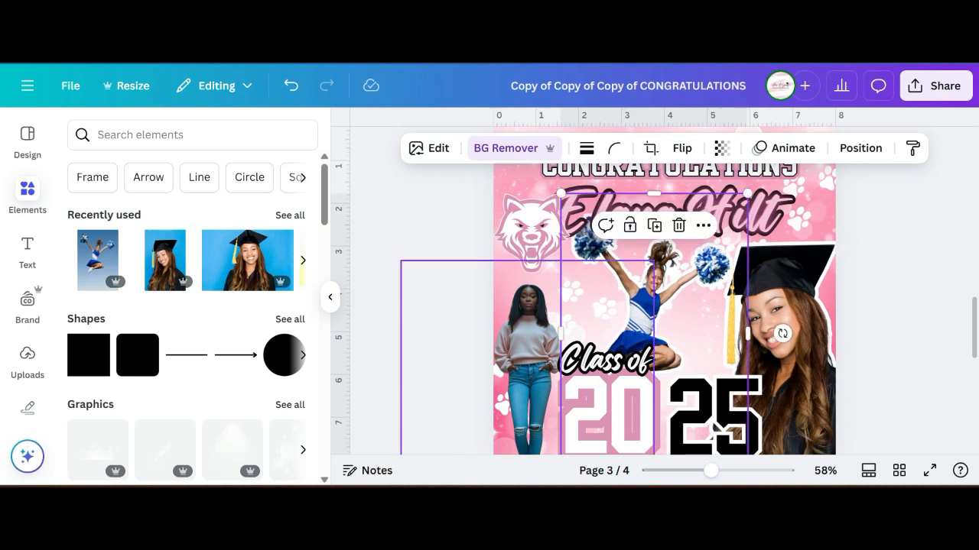
left_click_drag(646, 306, 633, 324)
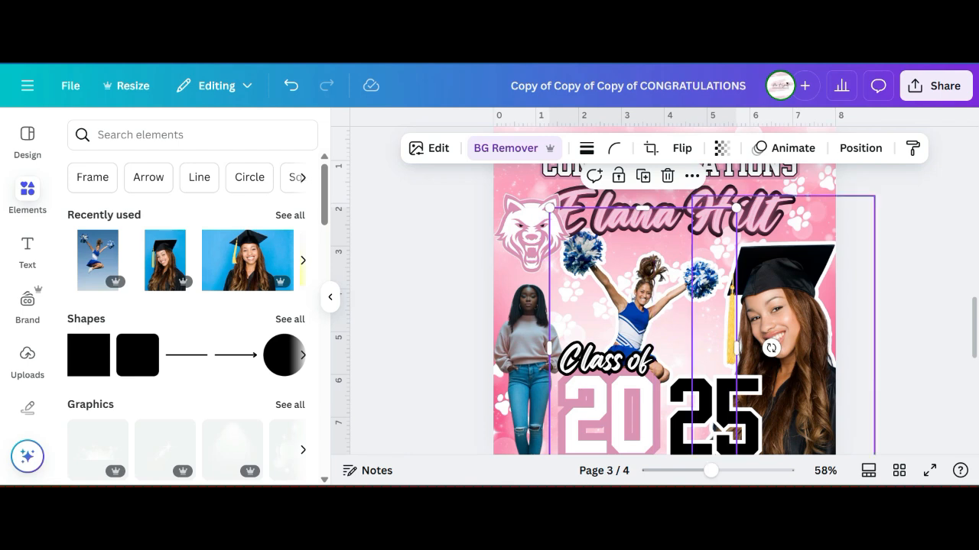
Nudge the graduate photo slightly up and left, closer to the blue cheerleader.
mouse_move(715, 431)
left_mouse_down()
mouse_move(689, 409)
mouse_move(715, 431)
left_mouse_up()
left_click(908, 383)
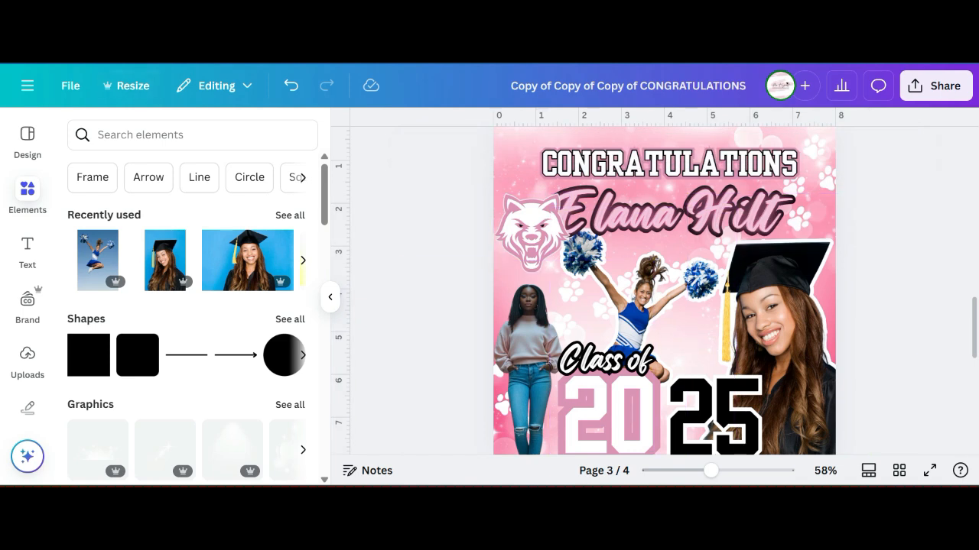
left_click(715, 430)
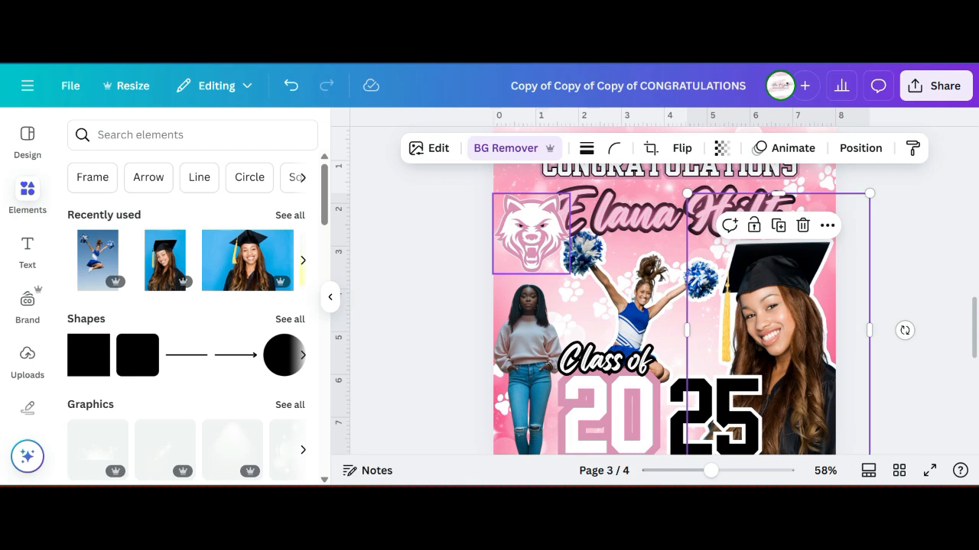
Try the Rose filter on the wolf head logo and replace it with the X-Pro - filter.
left_click(531, 234)
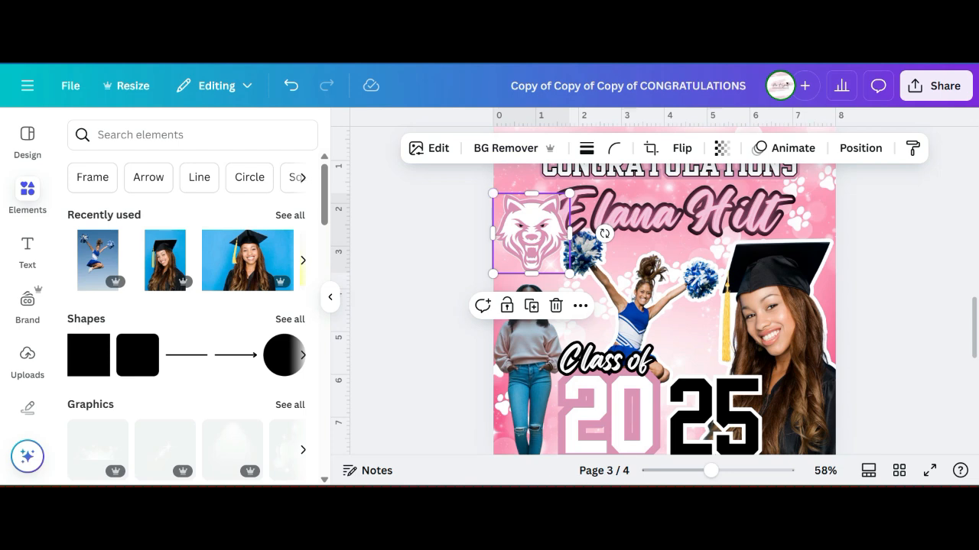
left_click(429, 148)
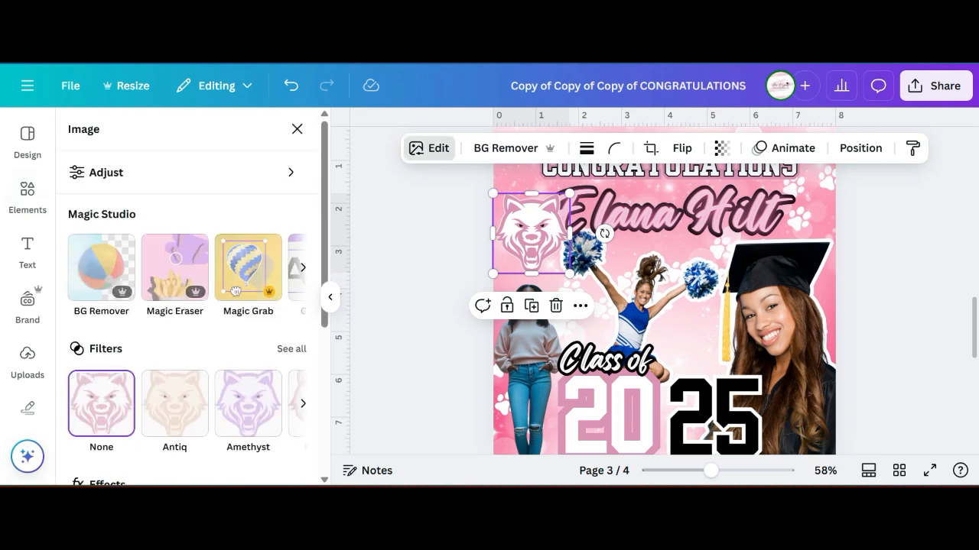
left_click(291, 349)
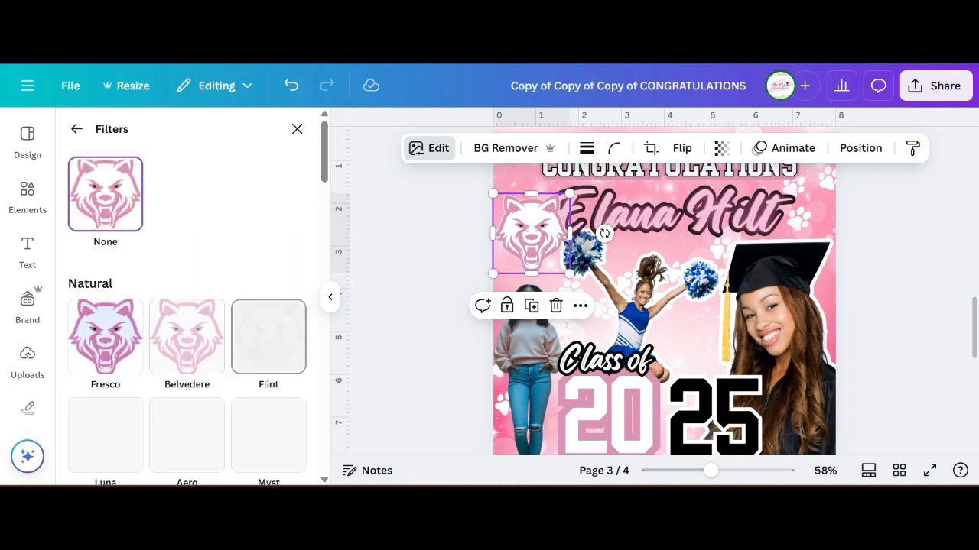
scroll(269, 360, "down", 5)
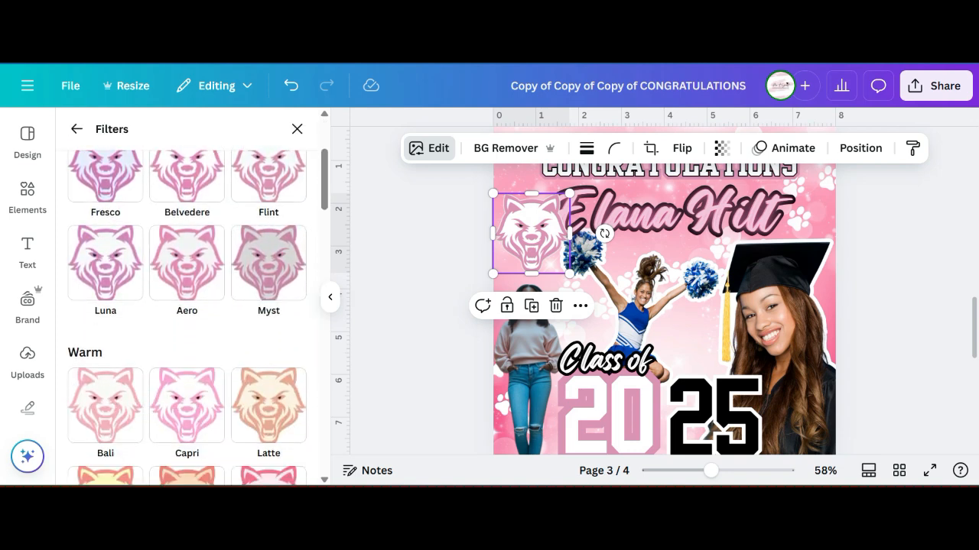
scroll(268, 359, "down", 4)
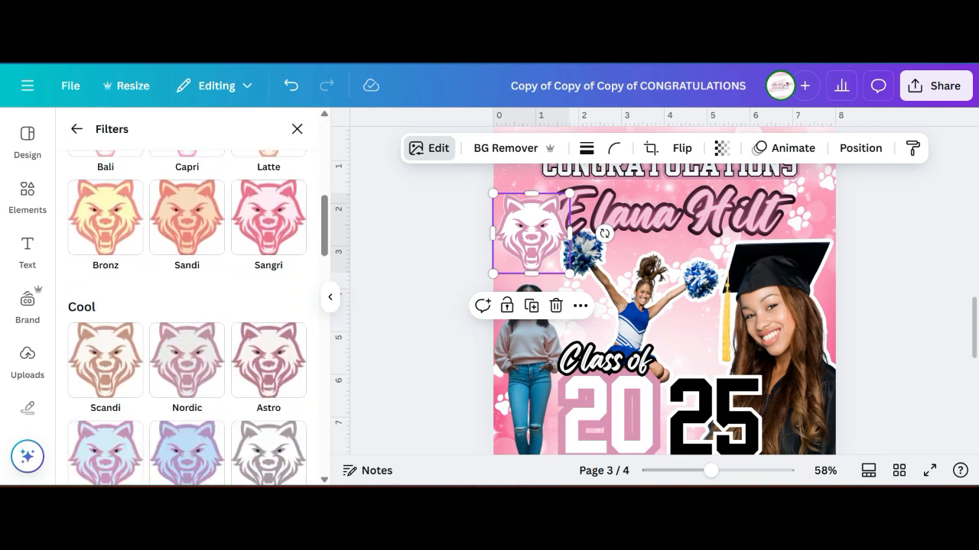
scroll(186, 321, "down", 5)
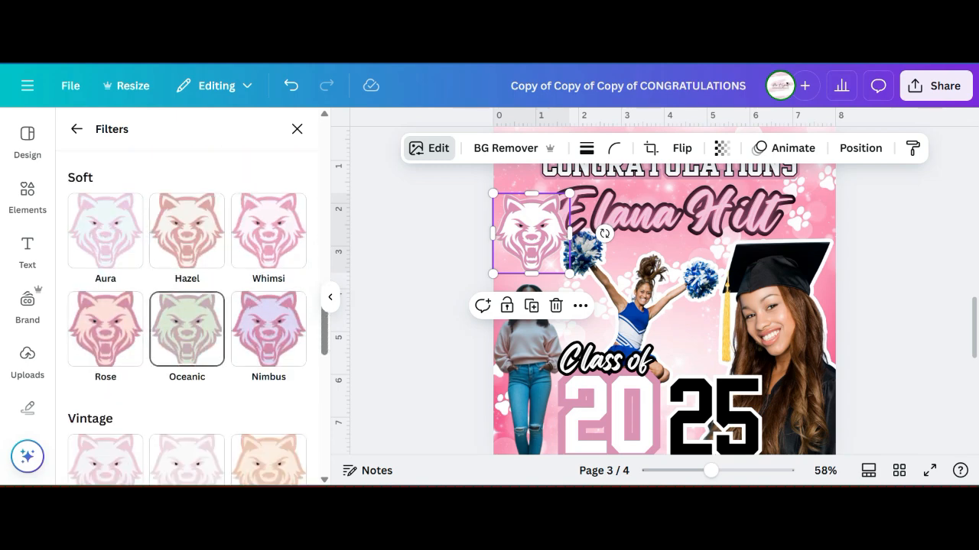
left_click(106, 329)
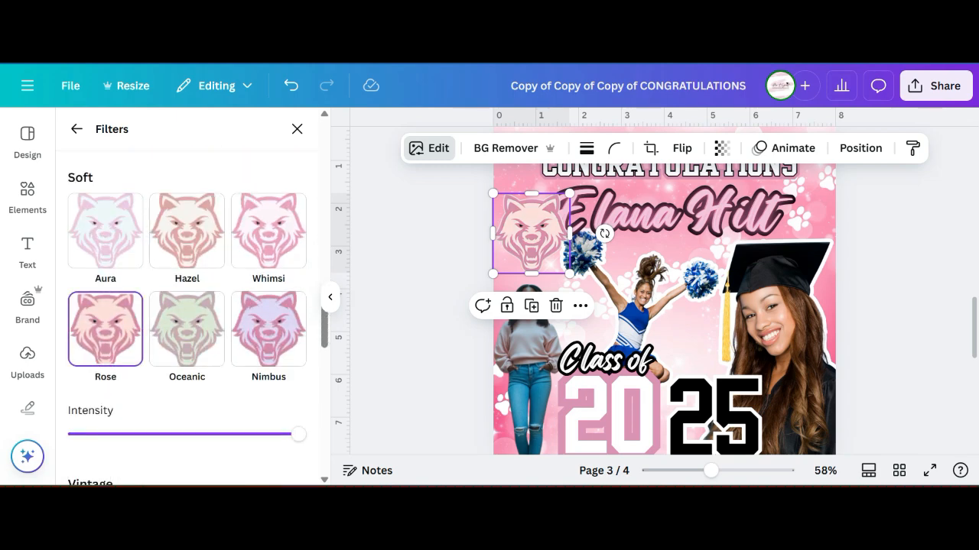
scroll(187, 313, "down", 7)
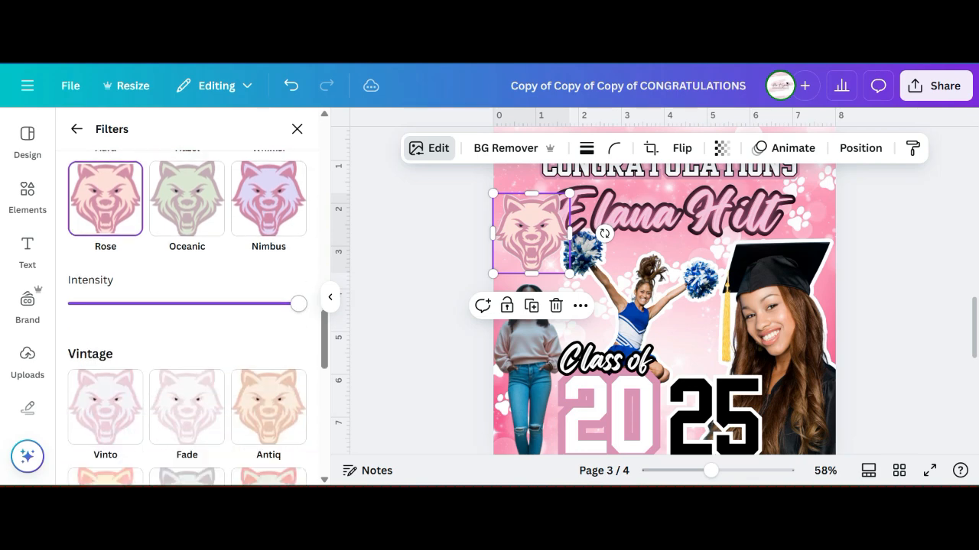
scroll(187, 314, "down", 3)
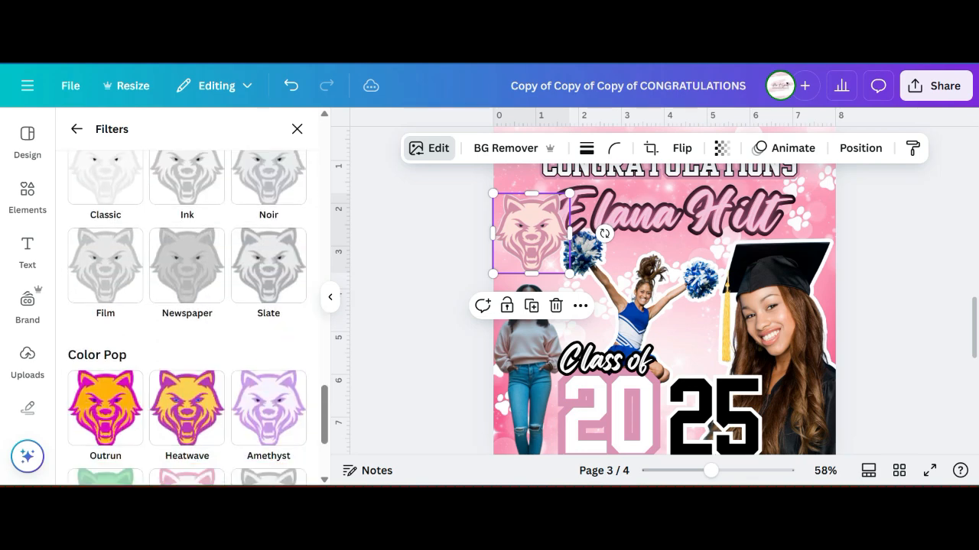
scroll(105, 353, "down", 1)
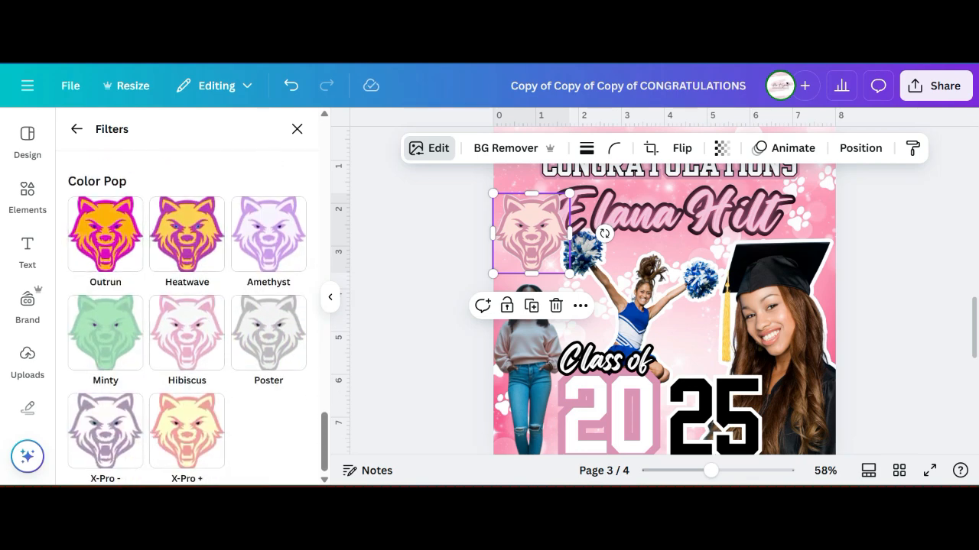
left_click(105, 431)
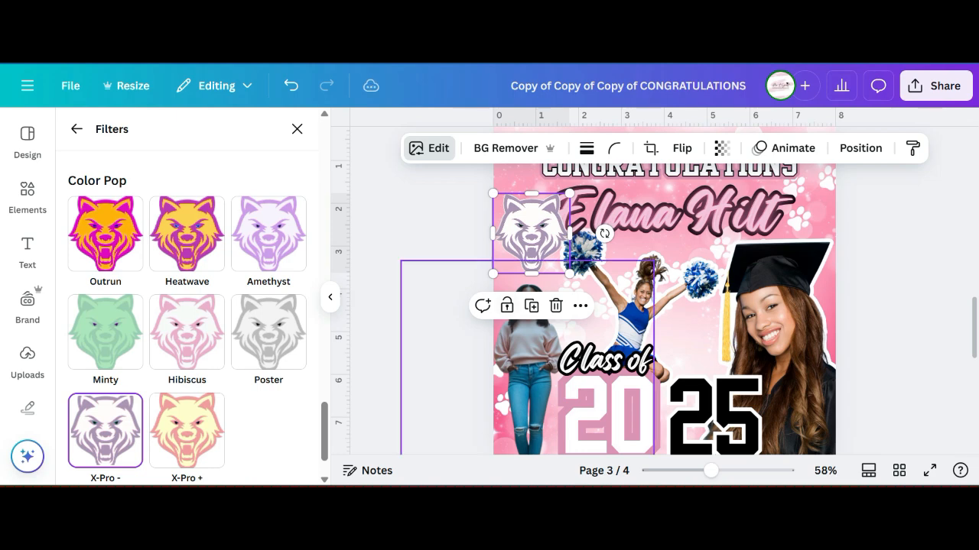
Look back through the filter collection to the Natural filters for the wolf head logo.
scroll(269, 331, "up", 4)
scroll(229, 322, "up", 12)
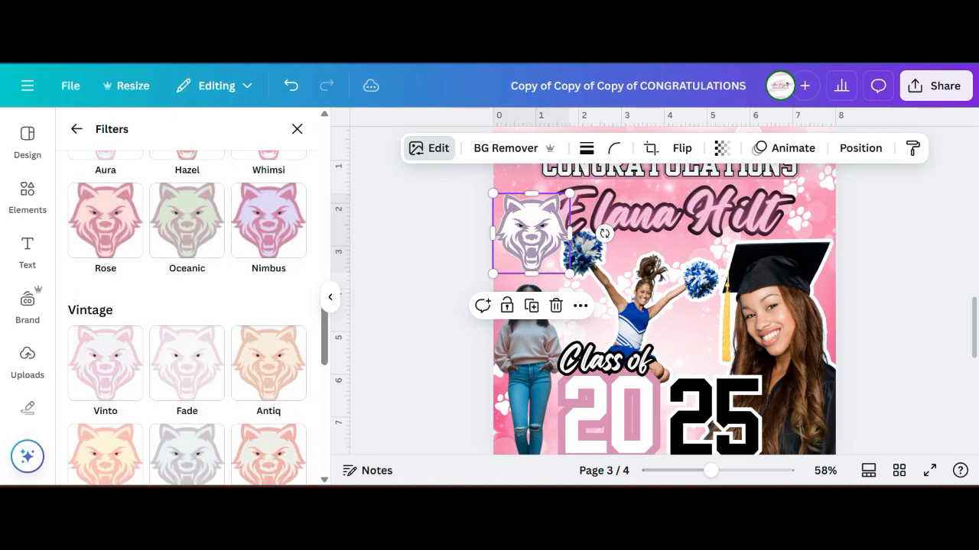
scroll(187, 413, "up", 3)
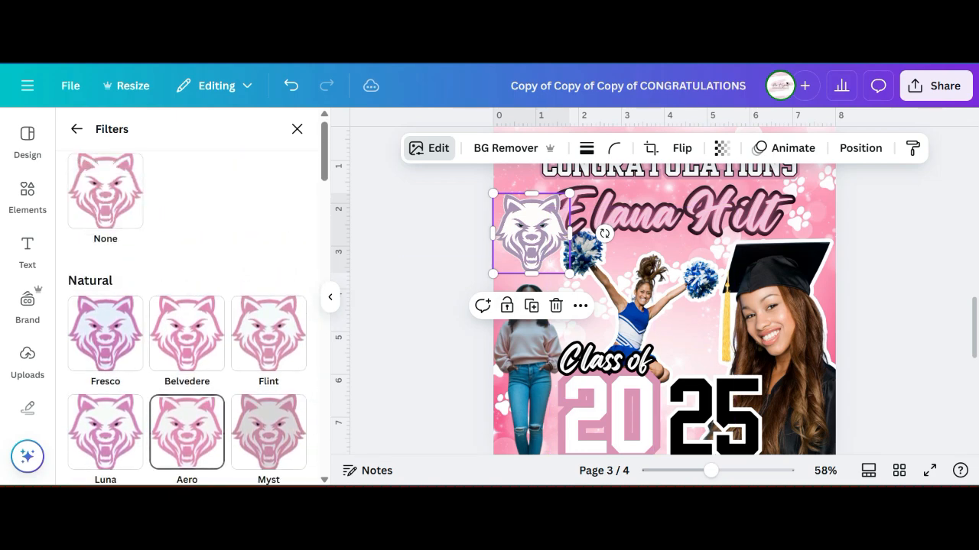